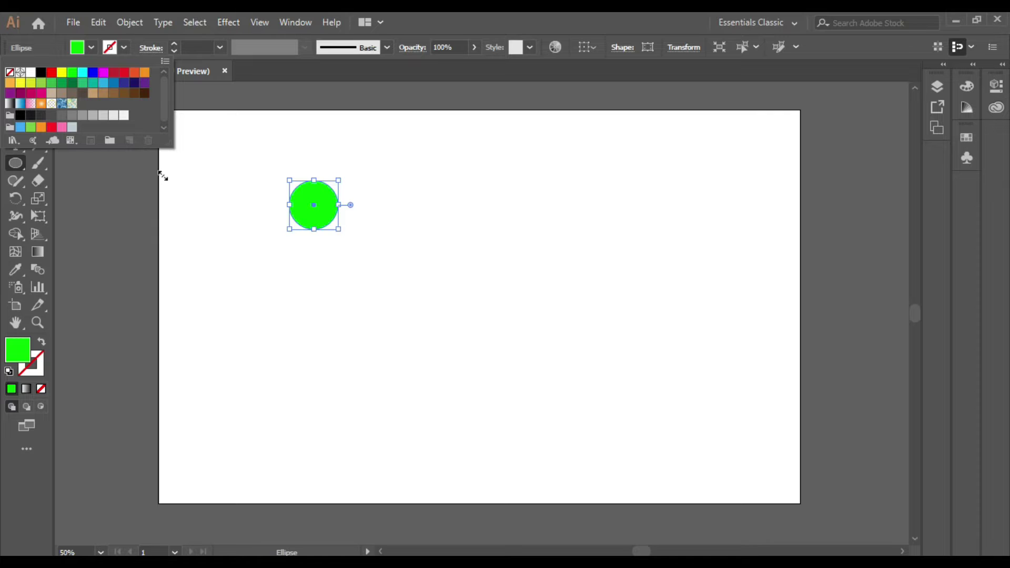
# - Select the green circle and apply the default white-to-black linear gradient to its fill
pyautogui.click(161, 213)
pyautogui.click(23, 93)
pyautogui.click(391, 272)
pyautogui.click(319, 221)
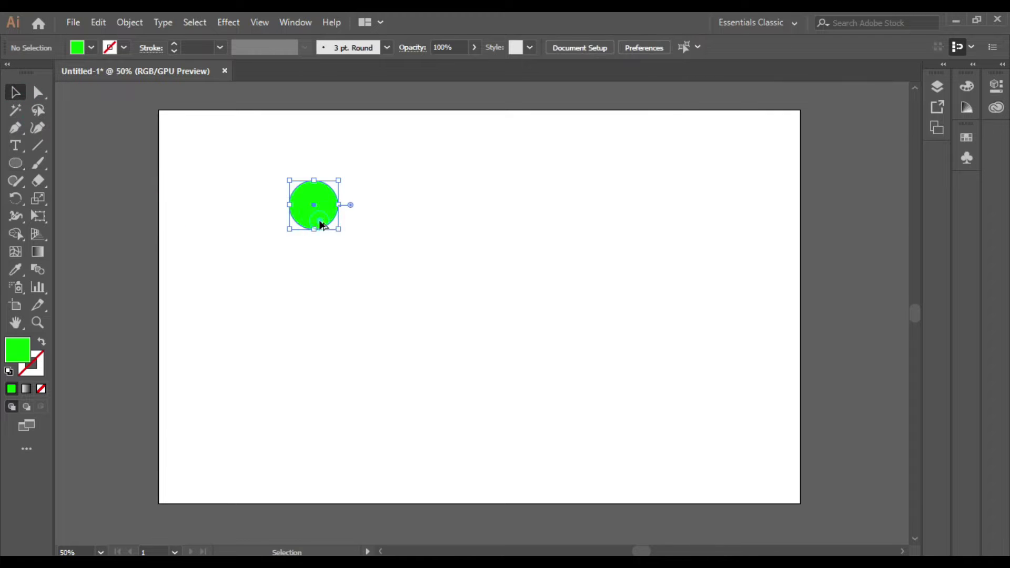
pyautogui.scroll(1, 319, 222)
pyautogui.click(295, 23)
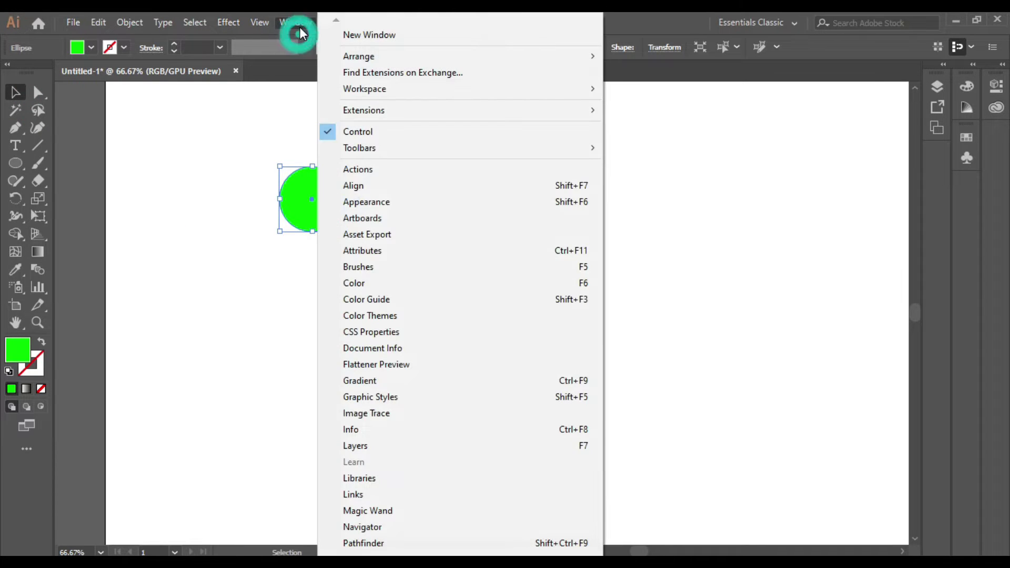
pyautogui.click(503, 378)
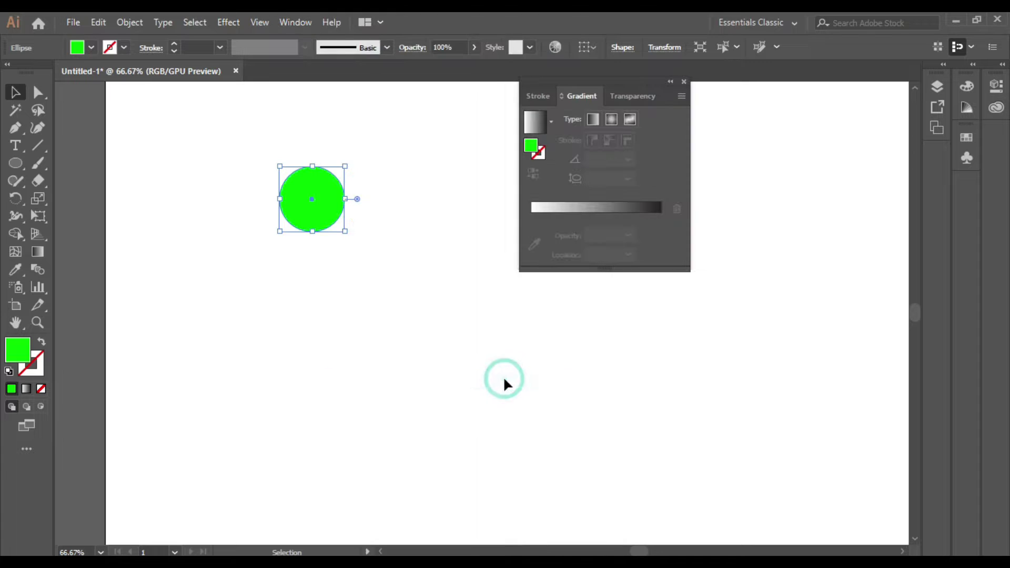
pyautogui.click(574, 208)
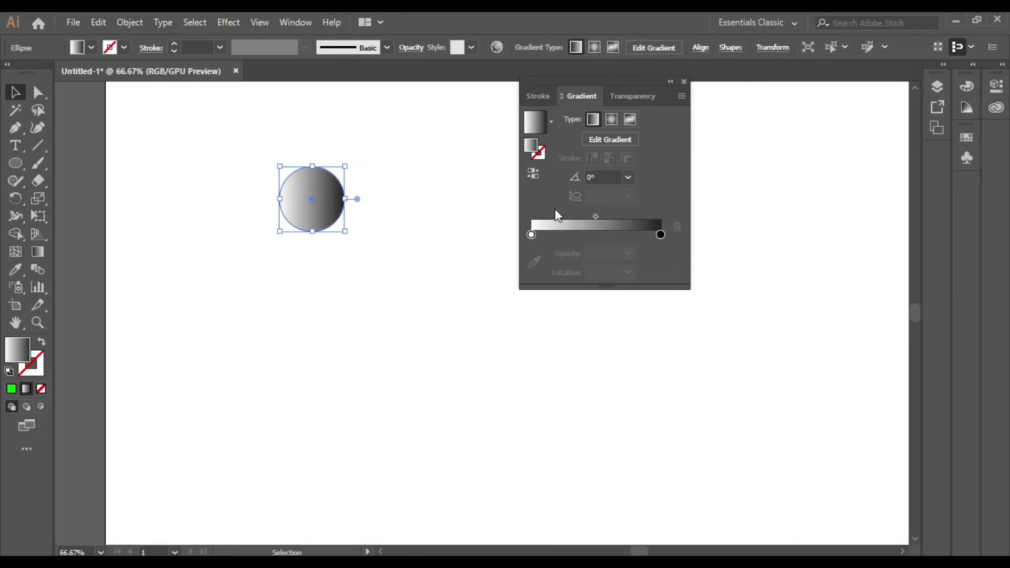
# - Set the gradient's white color stop to the bright green swatch
pyautogui.doubleClick(531, 234)
pyautogui.click(470, 314)
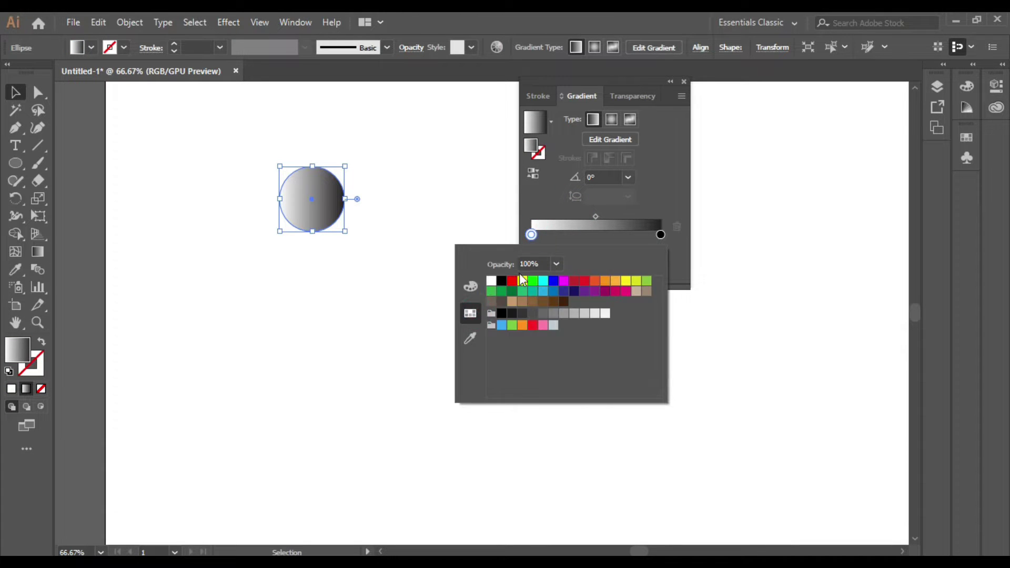
pyautogui.click(535, 286)
# - Set the gradient's black color stop to the dark green swatch R=0 G=104 B=55
pyautogui.doubleClick(659, 235)
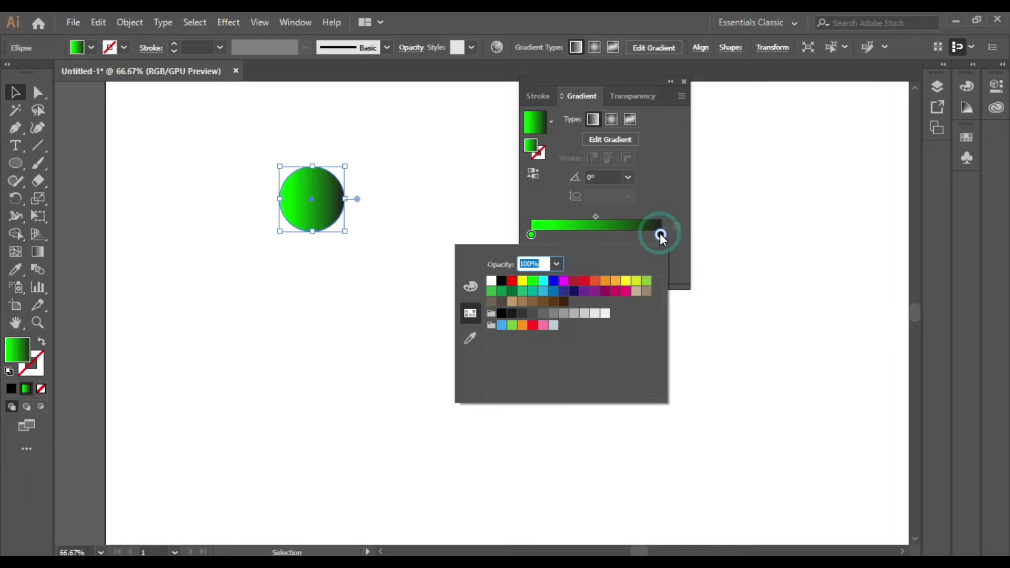
pyautogui.click(469, 287)
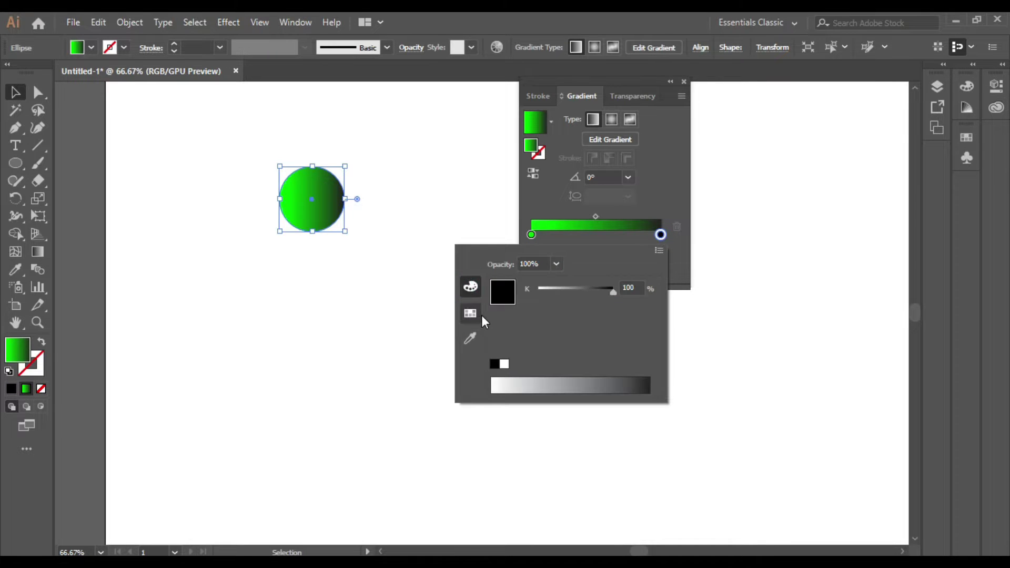
pyautogui.click(470, 287)
pyautogui.click(470, 314)
pyautogui.click(512, 292)
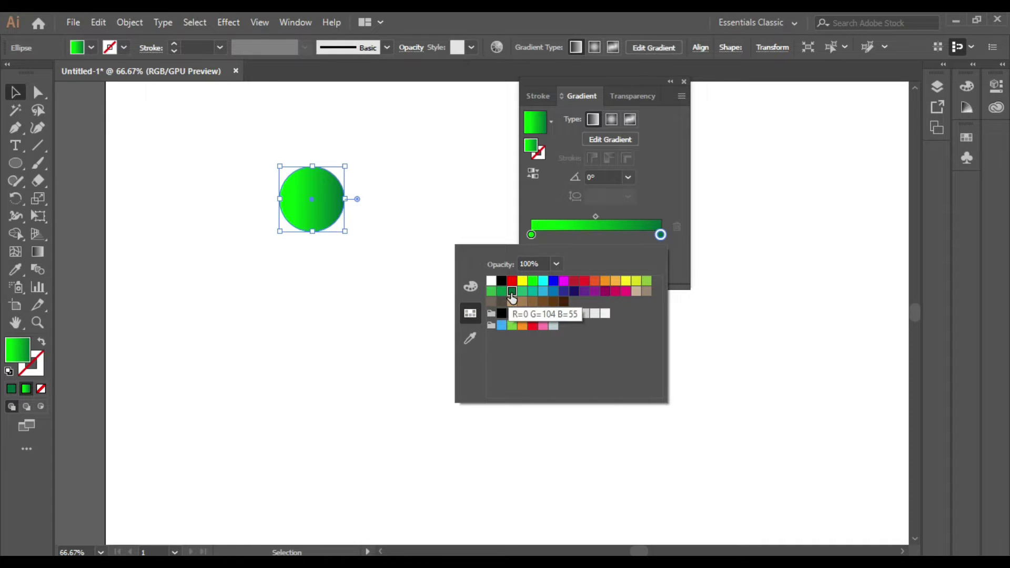
pyautogui.click(502, 292)
pyautogui.click(511, 293)
pyautogui.click(665, 146)
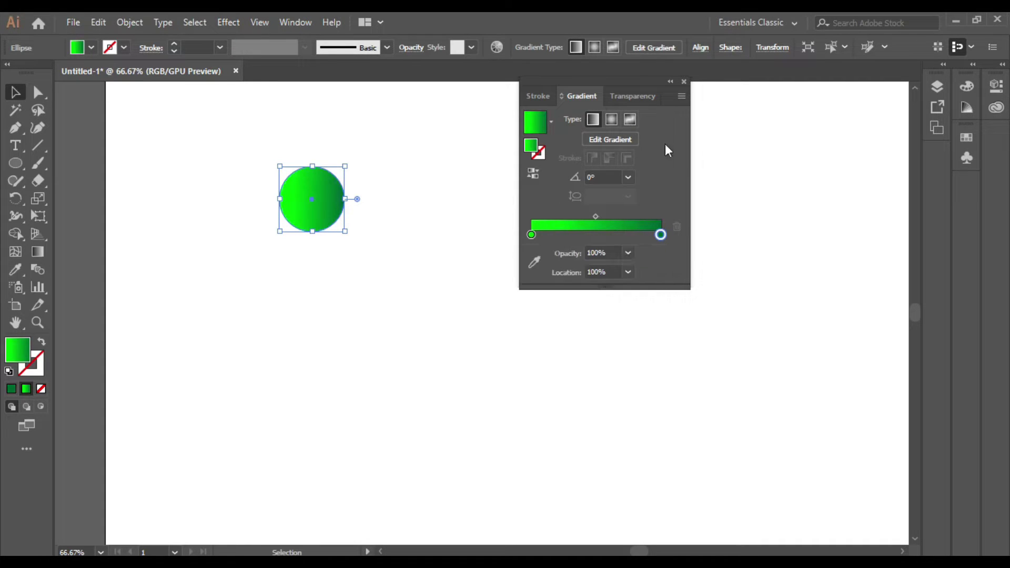
# - Redirect the circle's gradient to run vertically from bright green above to dark green below, with the bright stop located at 13.33%
pyautogui.click(38, 251)
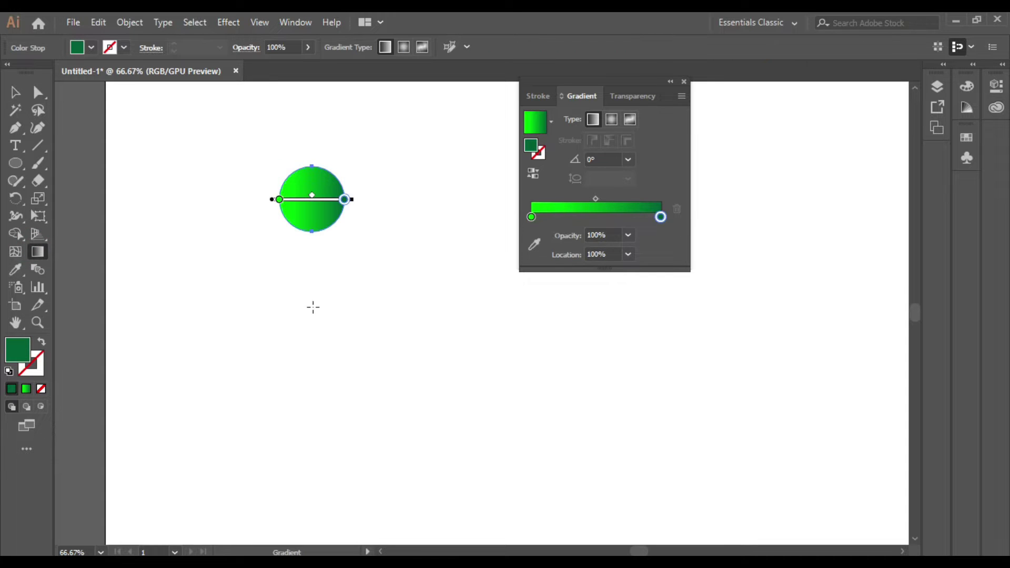
pyautogui.moveTo(321, 304); pyautogui.dragTo(313, 179)
pyautogui.moveTo(311, 109)
pyautogui.mouseDown()
pyautogui.moveTo(326, 181)
pyautogui.moveTo(316, 263)
pyautogui.moveTo(313, 247)
pyautogui.mouseUp()
pyautogui.moveTo(311, 116); pyautogui.dragTo(311, 134)
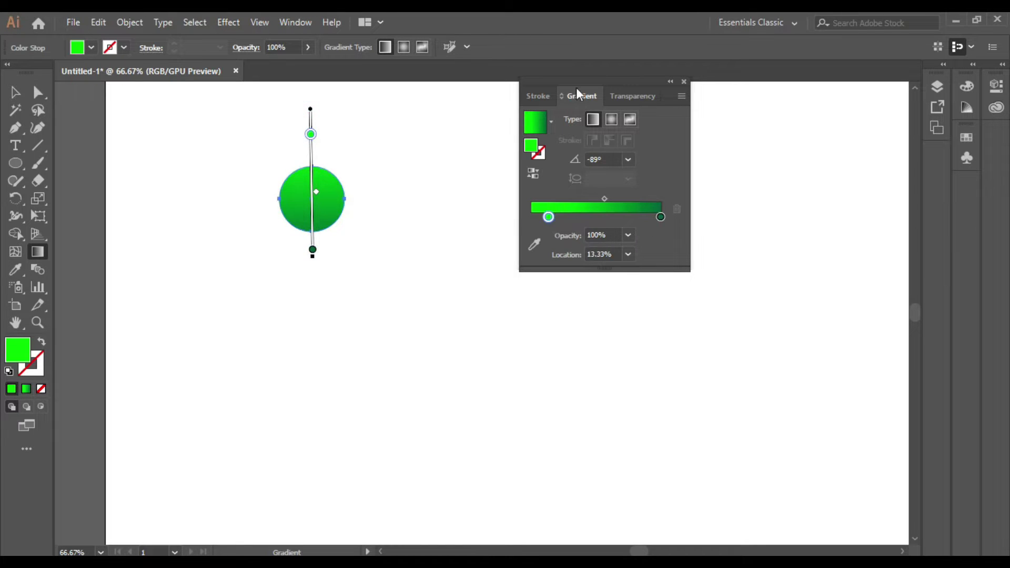
pyautogui.click(686, 82)
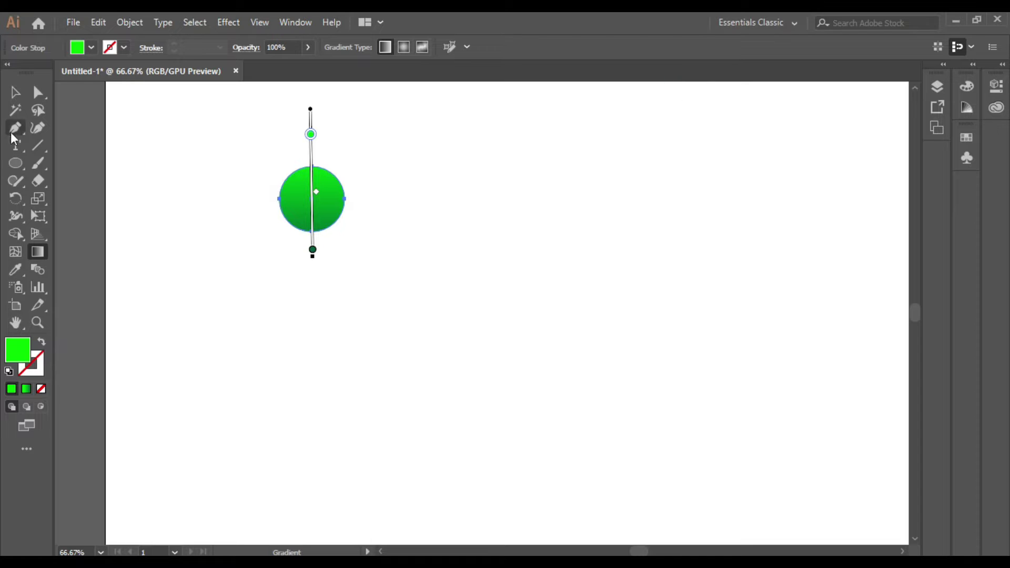
pyautogui.click(15, 92)
pyautogui.click(454, 290)
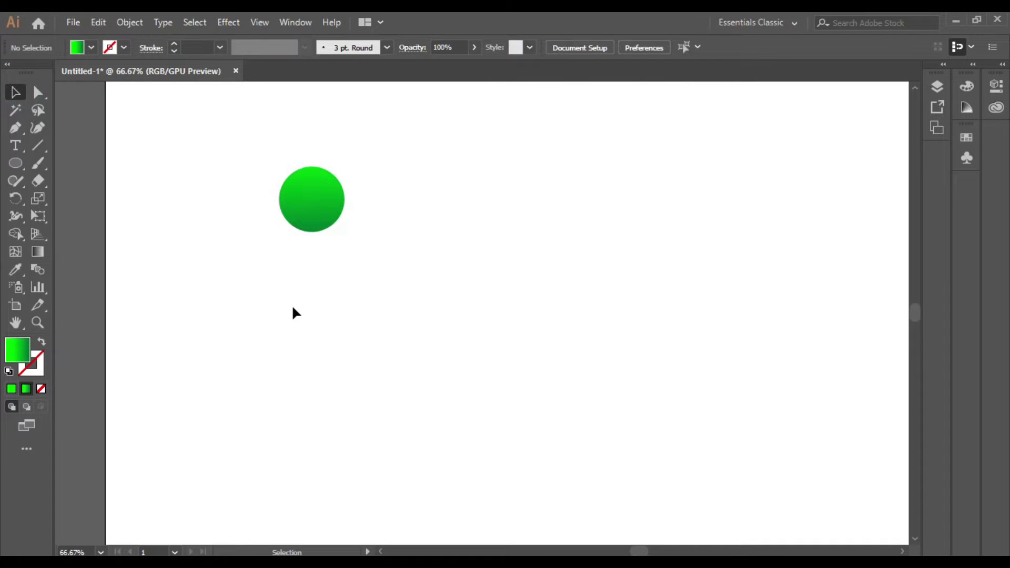
# - Move the gradient circle into the upper-left corner of the artboard
pyautogui.scroll(-2, 292, 303)
pyautogui.scroll(1, 307, 304)
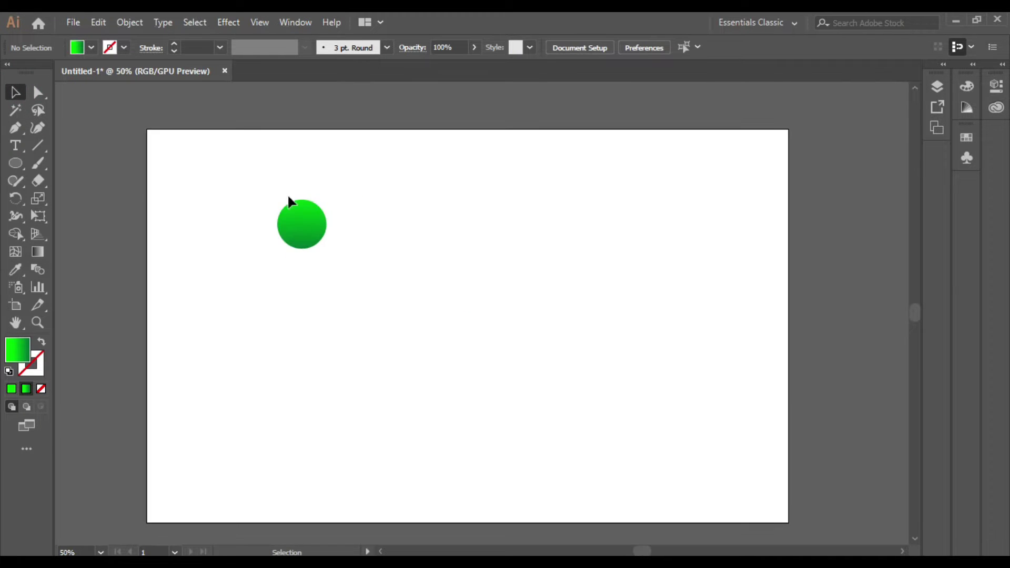
pyautogui.moveTo(286, 225); pyautogui.dragTo(178, 176)
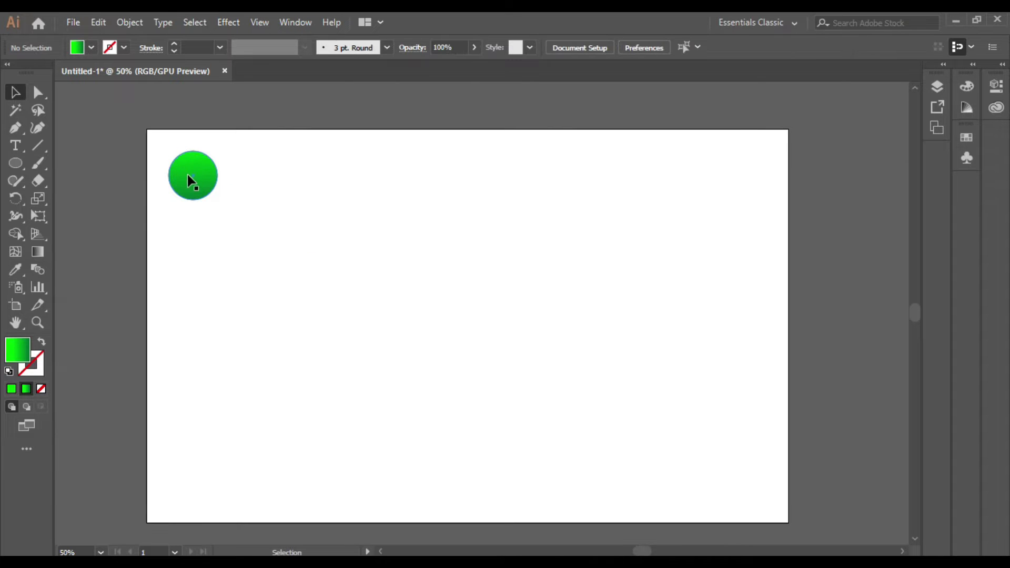
# - Copy and paste the circle, and place the duplicate level with the original near the artboard's upper-right corner
pyautogui.click(98, 22)
pyautogui.click(124, 93)
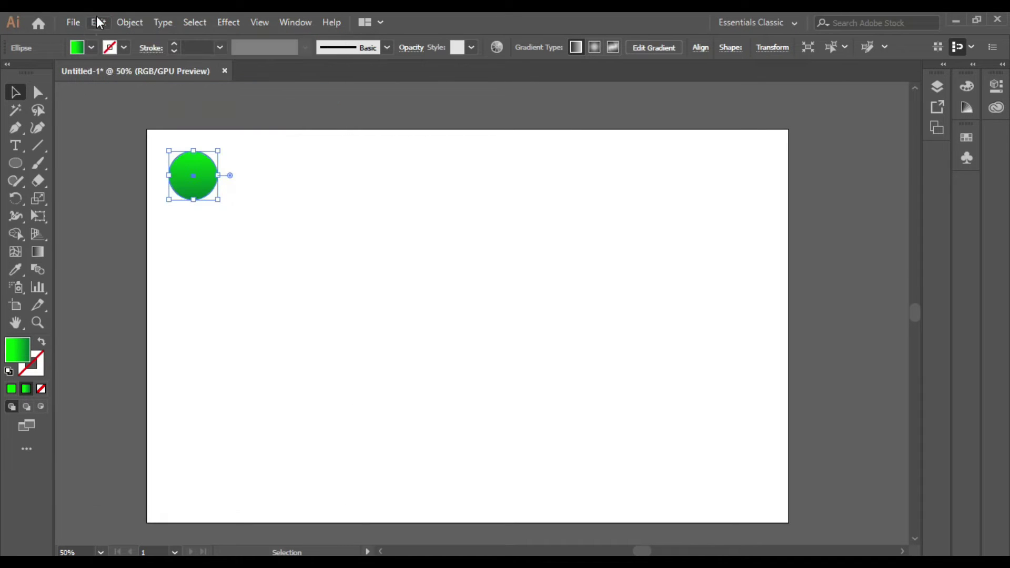
pyautogui.click(98, 22)
pyautogui.click(138, 126)
pyautogui.moveTo(195, 181); pyautogui.dragTo(699, 178)
# - Select both circles and set the blend options to Specified Steps spacing with 8 steps
pyautogui.moveTo(167, 152); pyautogui.dragTo(692, 219)
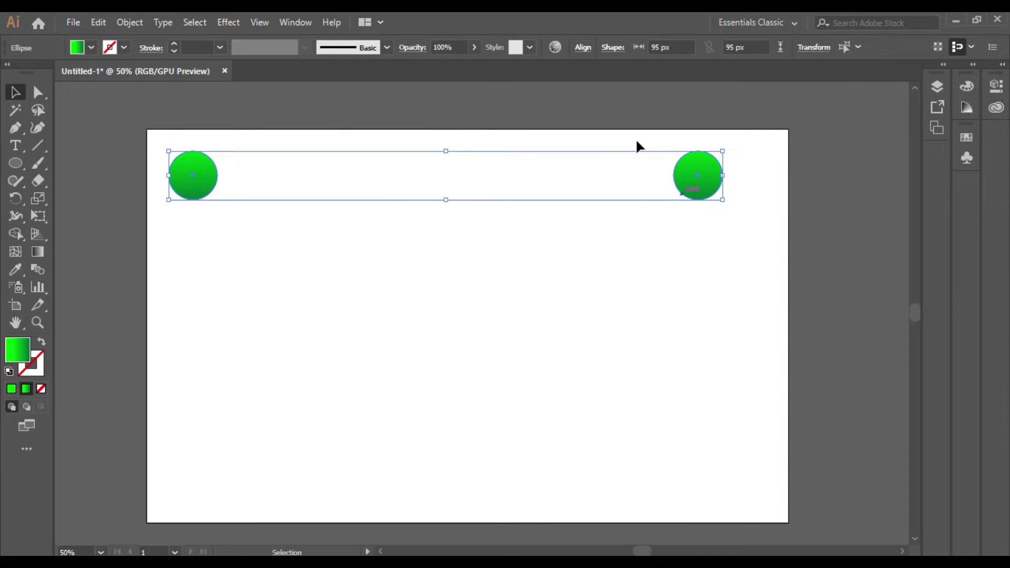
pyautogui.click(582, 48)
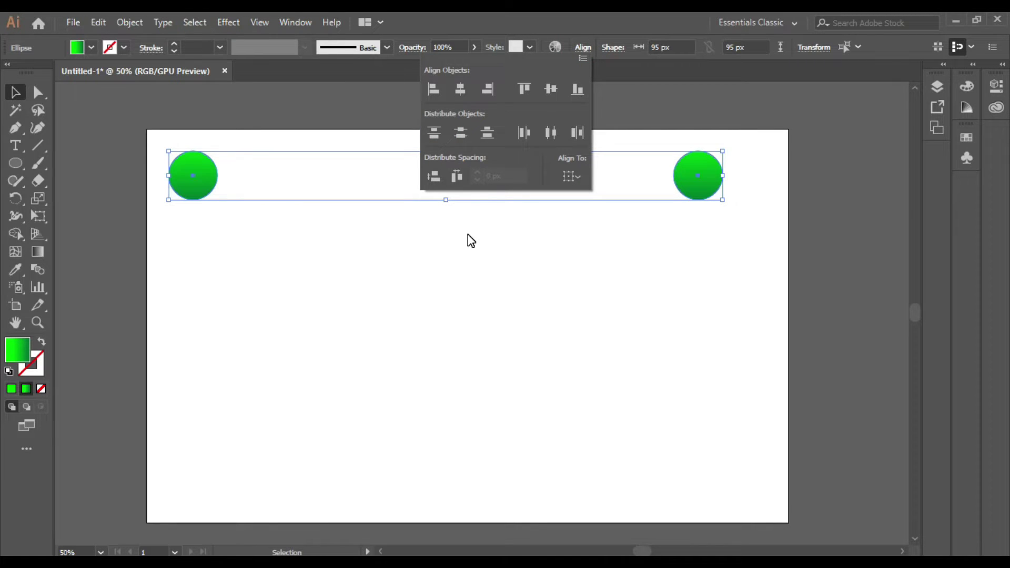
pyautogui.click(130, 23)
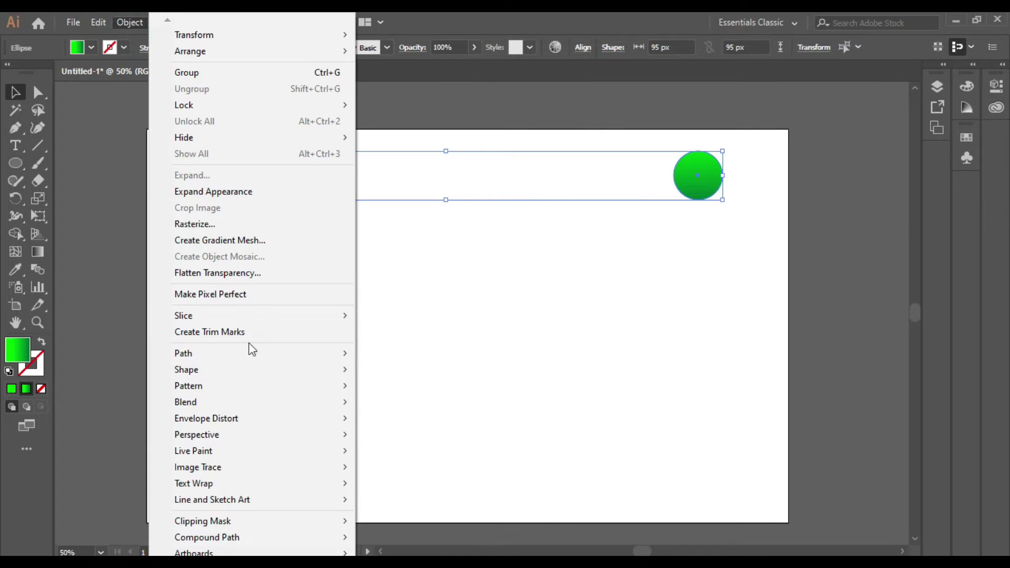
pyautogui.moveTo(203, 403)
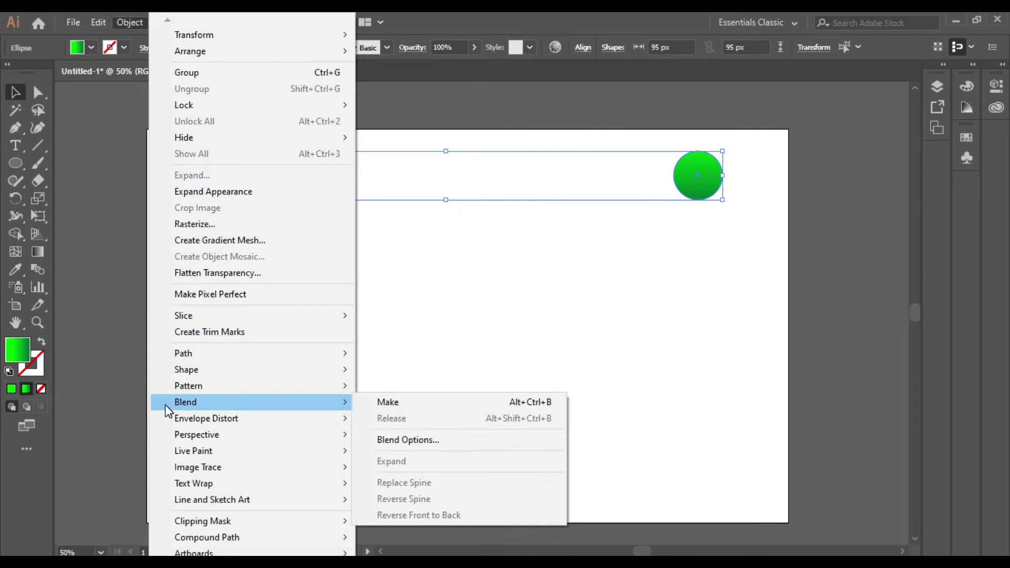
pyautogui.click(385, 439)
pyautogui.click(782, 239)
pyautogui.click(757, 255)
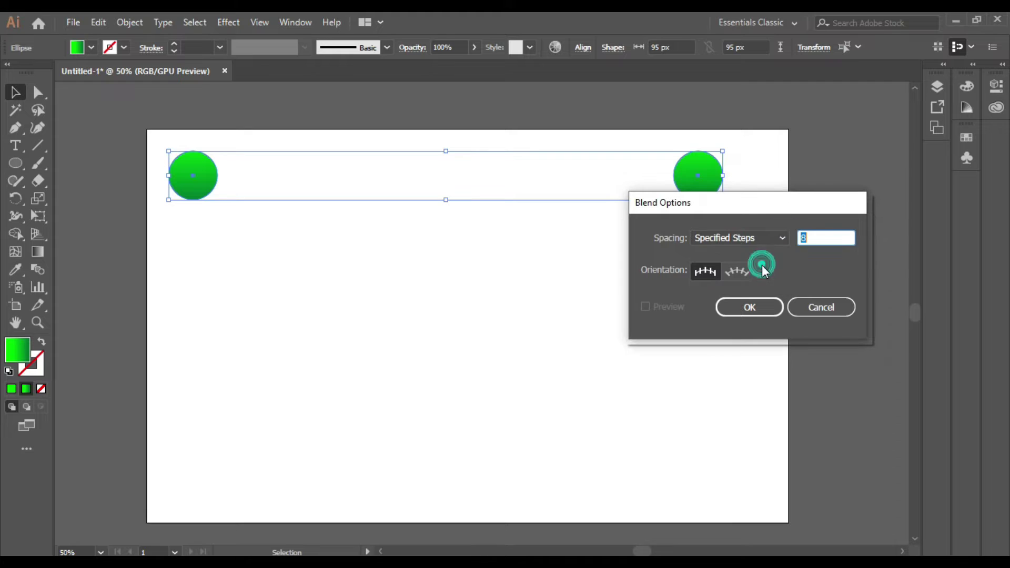
pyautogui.click(740, 315)
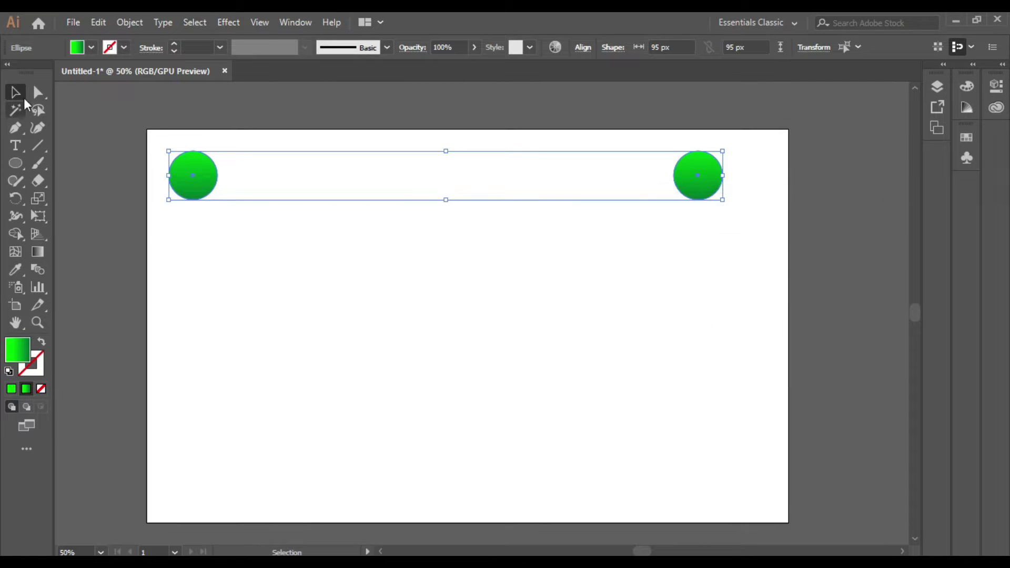
# - Make a blend between the two selected circles
pyautogui.click(129, 23)
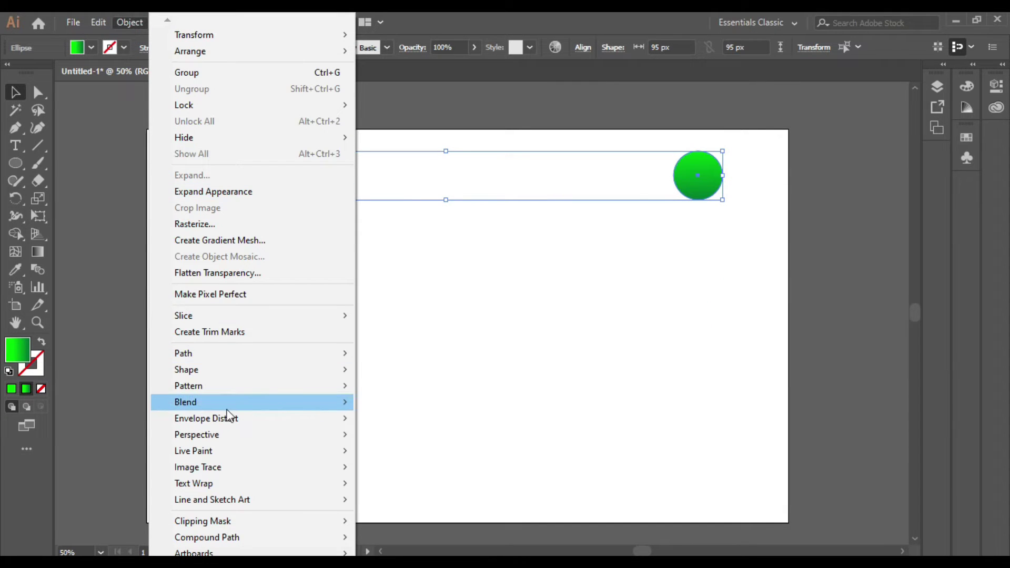
pyautogui.moveTo(252, 408)
pyautogui.click(408, 402)
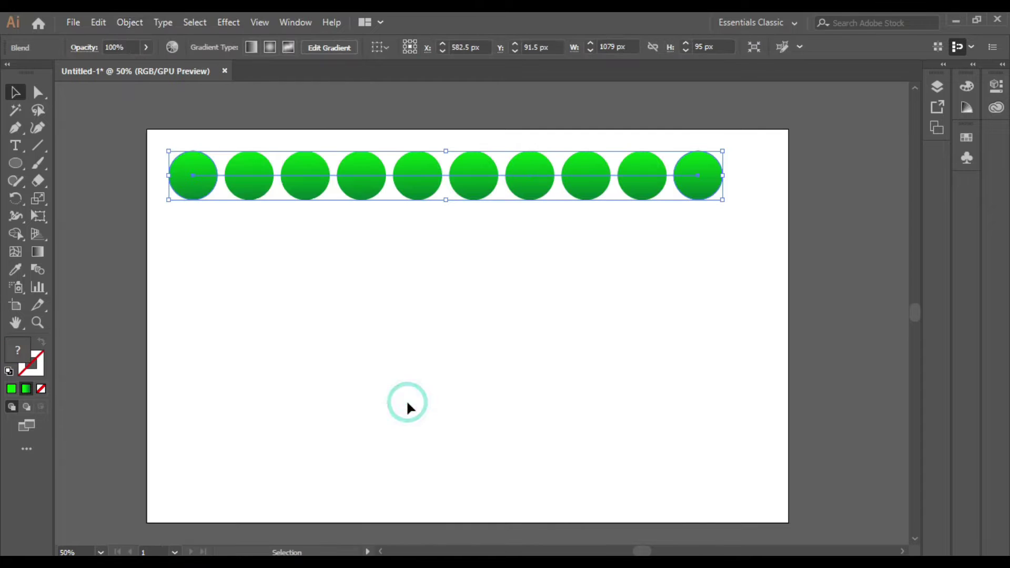
# - Raise the blend's specified steps to 30 with the preview on, so the circles overlap into a continuous bar
pyautogui.click(39, 273)
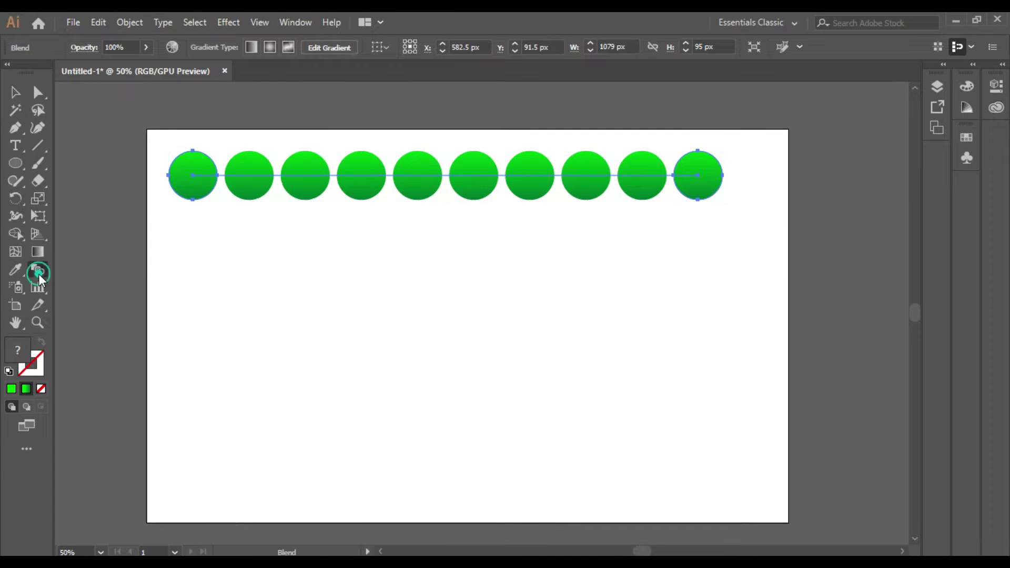
pyautogui.doubleClick(40, 270)
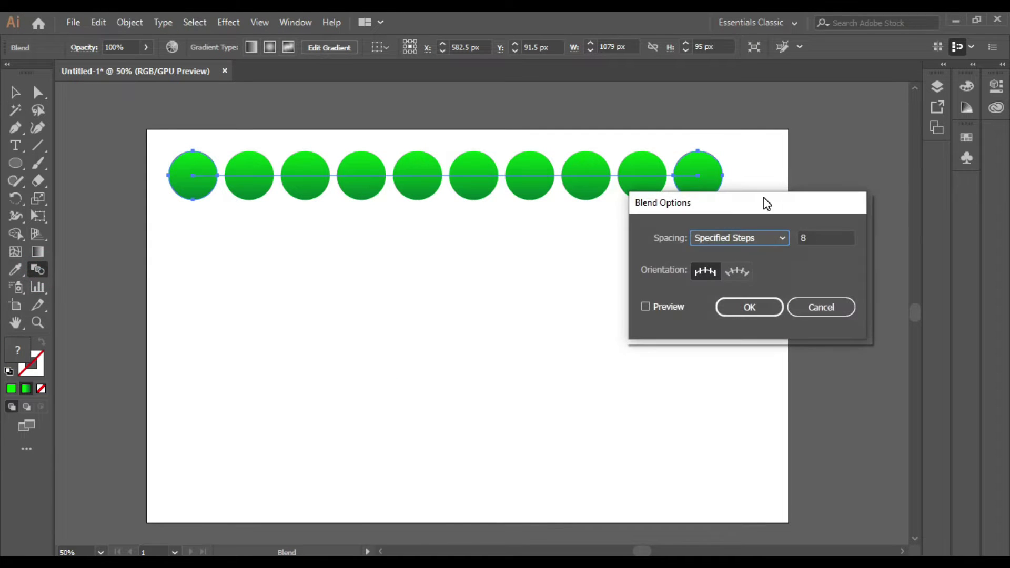
pyautogui.moveTo(772, 204); pyautogui.dragTo(809, 206)
pyautogui.click(857, 240)
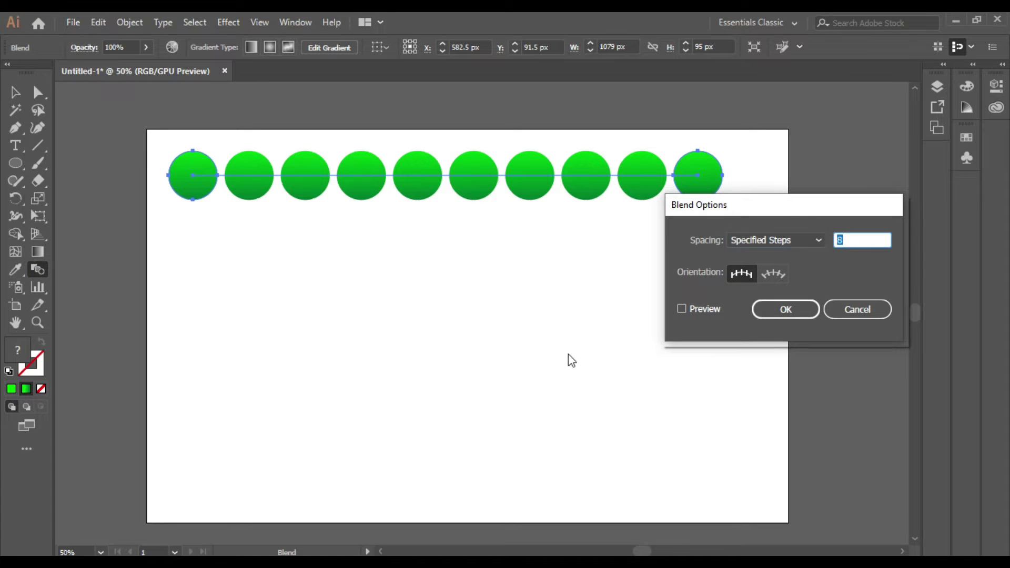
pyautogui.click(685, 310)
pyautogui.moveTo(845, 240); pyautogui.dragTo(828, 250)
pyautogui.press('Up')
pyautogui.press('Up')
pyautogui.press('Up')
pyautogui.press('Up')
pyautogui.press('Up')
pyautogui.press('Up')
pyautogui.press('Up')
pyautogui.press('Up')
pyautogui.press('Up')
pyautogui.press('Up')
pyautogui.press('Up')
pyautogui.press('Up')
pyautogui.press('Up')
pyautogui.press('Up')
pyautogui.press('Up')
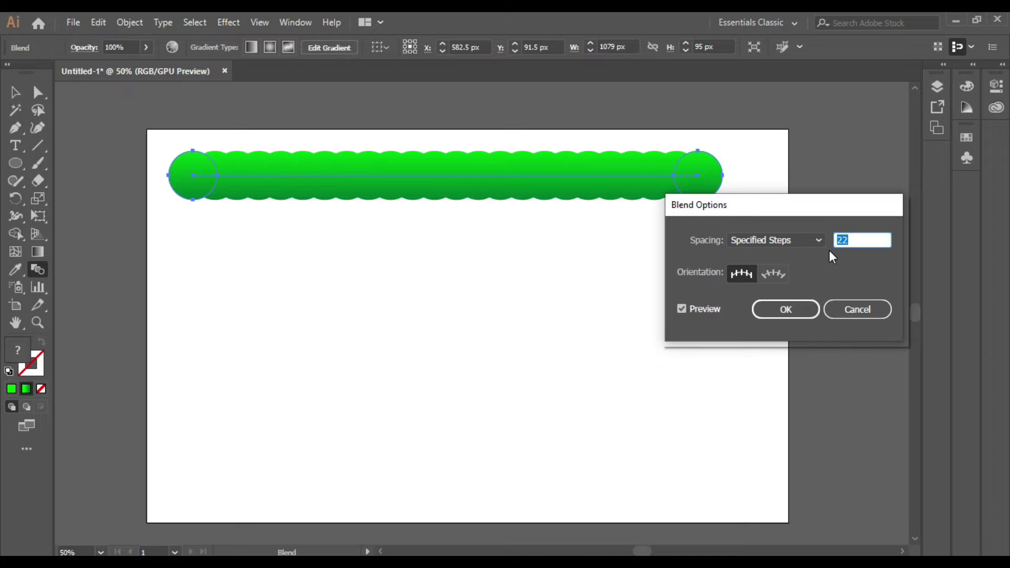
pyautogui.press('Up')
pyautogui.press('Up')
pyautogui.press('Up')
pyautogui.press('Up')
pyautogui.press('Up')
pyautogui.press('Up')
pyautogui.press('Up')
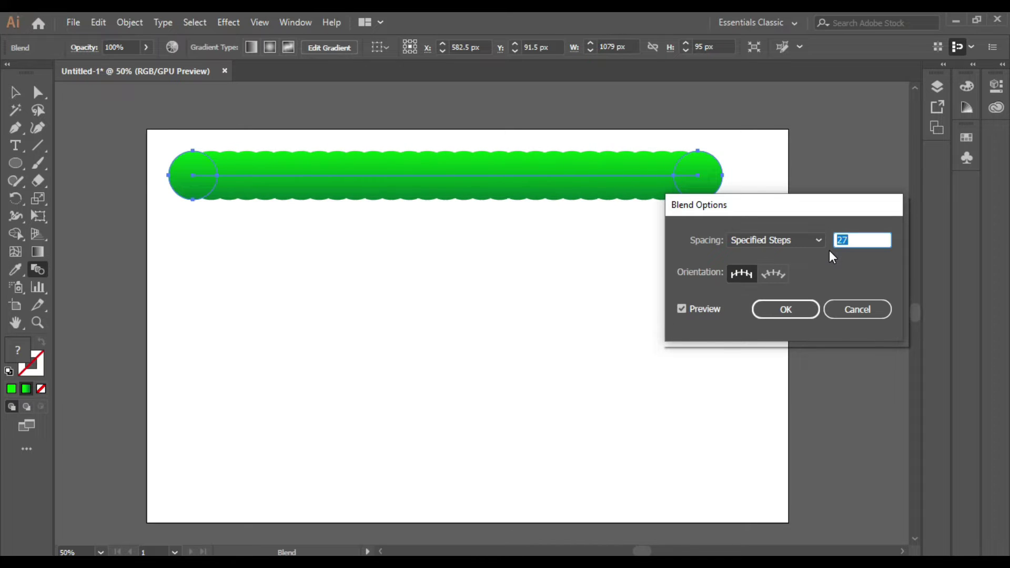
pyautogui.click(807, 310)
pyautogui.click(431, 313)
pyautogui.click(15, 92)
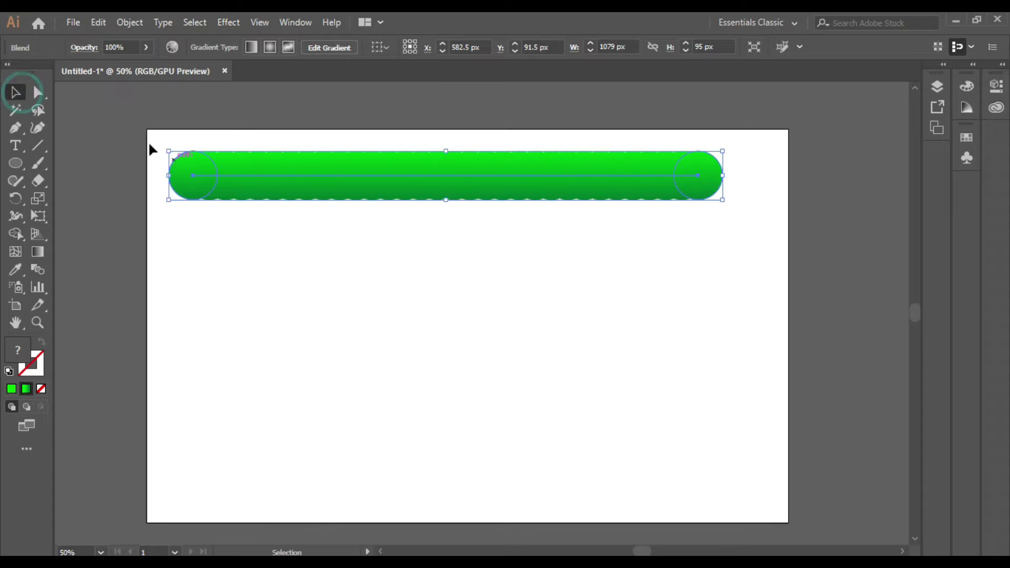
# - Apply Expand Appearance to the blended row of circles and deselect it
pyautogui.click(136, 21)
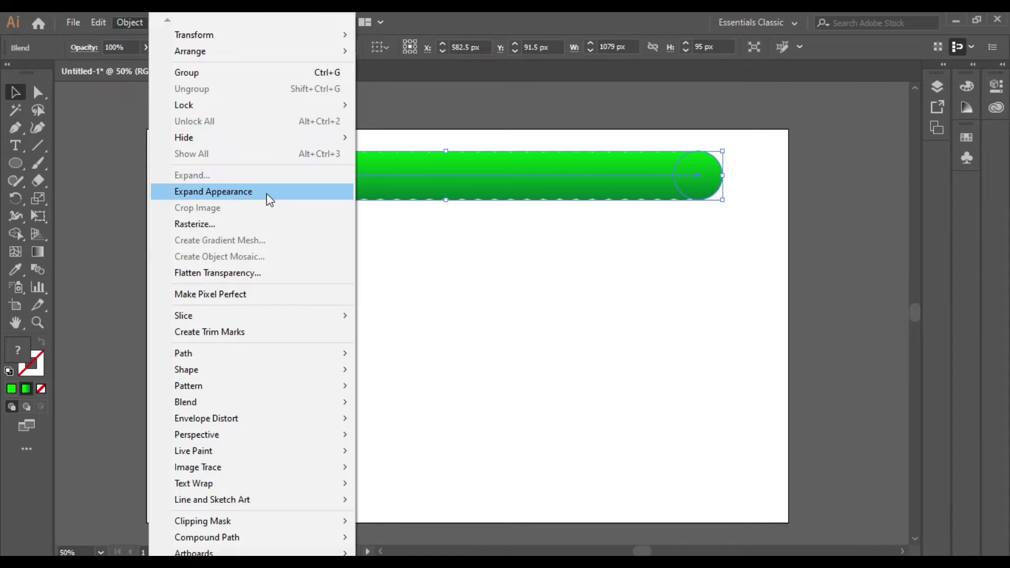
pyautogui.click(279, 199)
pyautogui.click(453, 272)
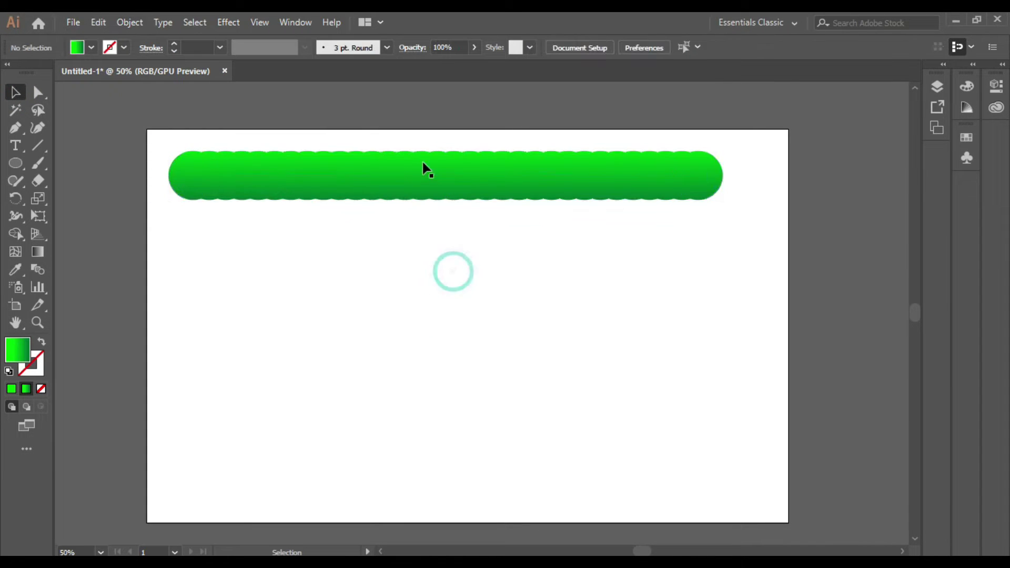
# - Copy and paste the blended green row, and offset the duplicate slightly downward so it overlaps the original
pyautogui.click(390, 169)
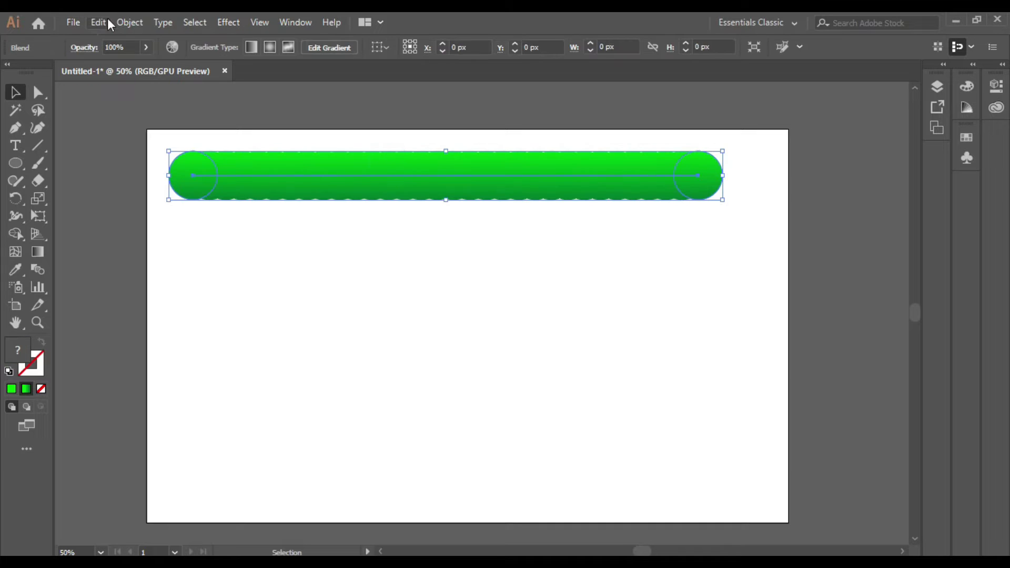
pyautogui.click(98, 22)
pyautogui.click(138, 99)
pyautogui.click(99, 22)
pyautogui.click(161, 126)
pyautogui.moveTo(402, 186); pyautogui.dragTo(423, 213)
# - Repeat the downward copy of the row until evenly spaced overlapping rows reach near the artboard's lower edge
pyautogui.hotkey('ctrl', 'd')
pyautogui.hotkey('ctrl', 'd')
pyautogui.hotkey('ctrl', 'd')
pyautogui.hotkey('ctrl', 'd')
pyautogui.hotkey('ctrl', 'd')
pyautogui.hotkey('ctrl', 'd')
pyautogui.hotkey('ctrl', 'd')
pyautogui.hotkey('ctrl', 'd')
pyautogui.hotkey('ctrl', 'd')
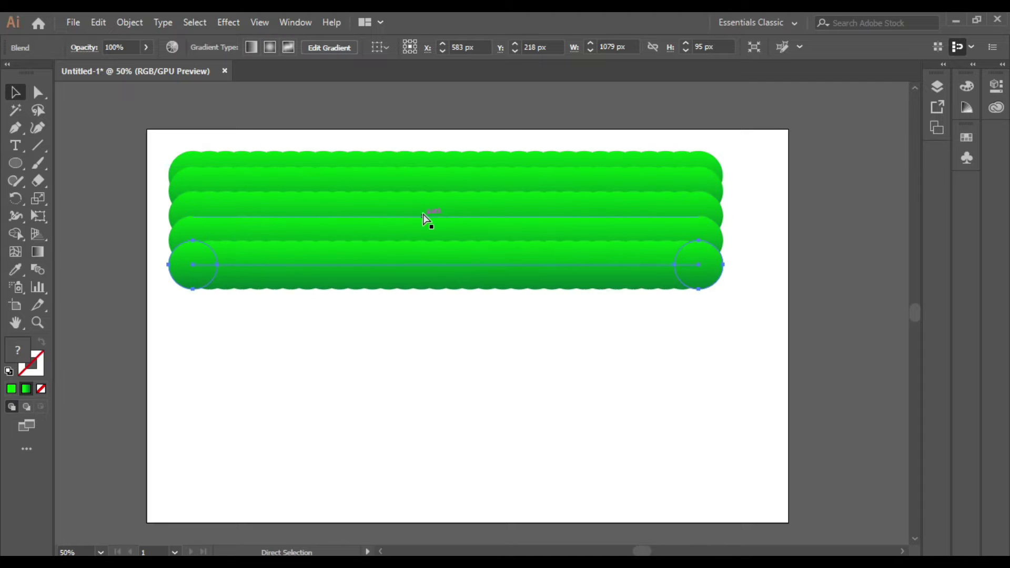
pyautogui.hotkey('ctrl', 'd')
pyautogui.hotkey('ctrl', 'd')
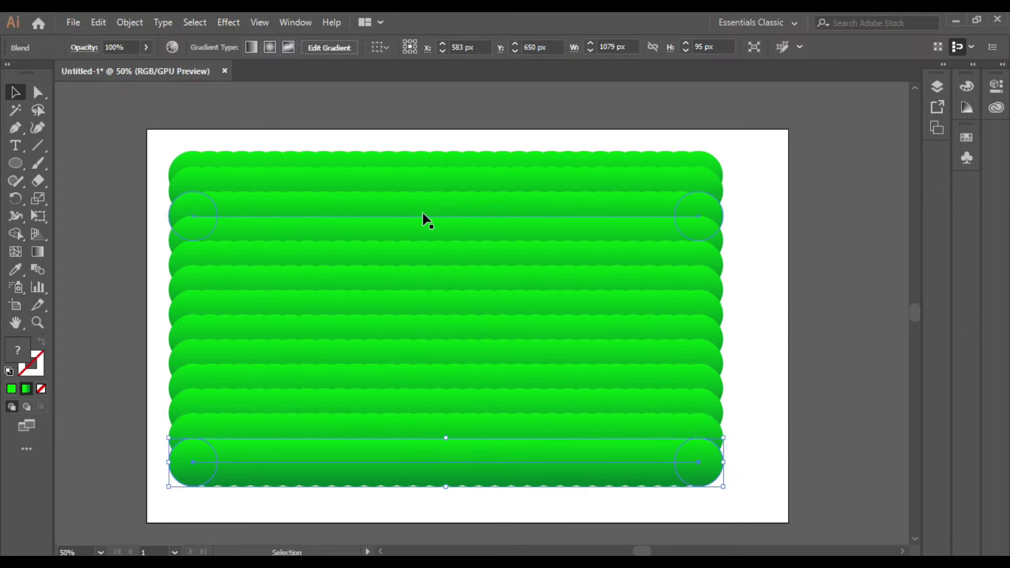
# - Select all the overlapping green rows and move them together 20 px right and 11 px up on the artboard
pyautogui.moveTo(155, 143); pyautogui.dragTo(714, 526)
pyautogui.moveTo(581, 347); pyautogui.dragTo(587, 340)
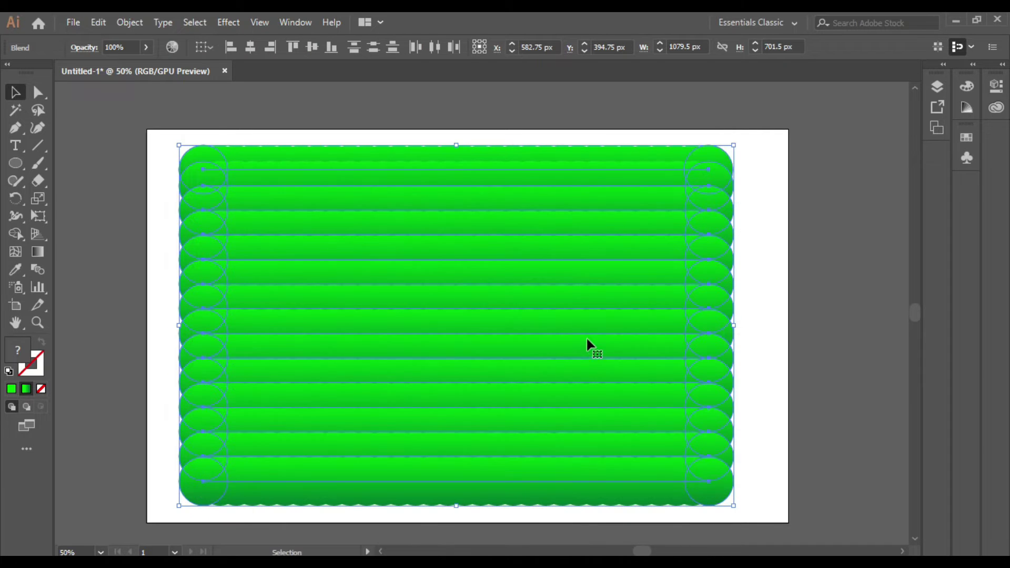
# - Apply a Roughen effect to the selected rows with 62% relative size, 76/in detail and corner points, previewing the result
pyautogui.click(226, 21)
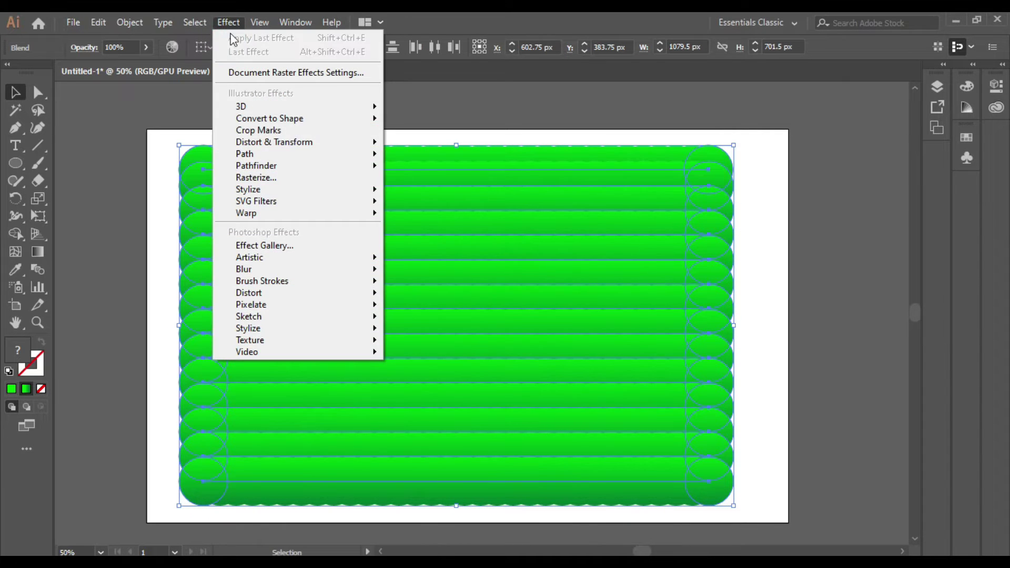
pyautogui.moveTo(316, 144)
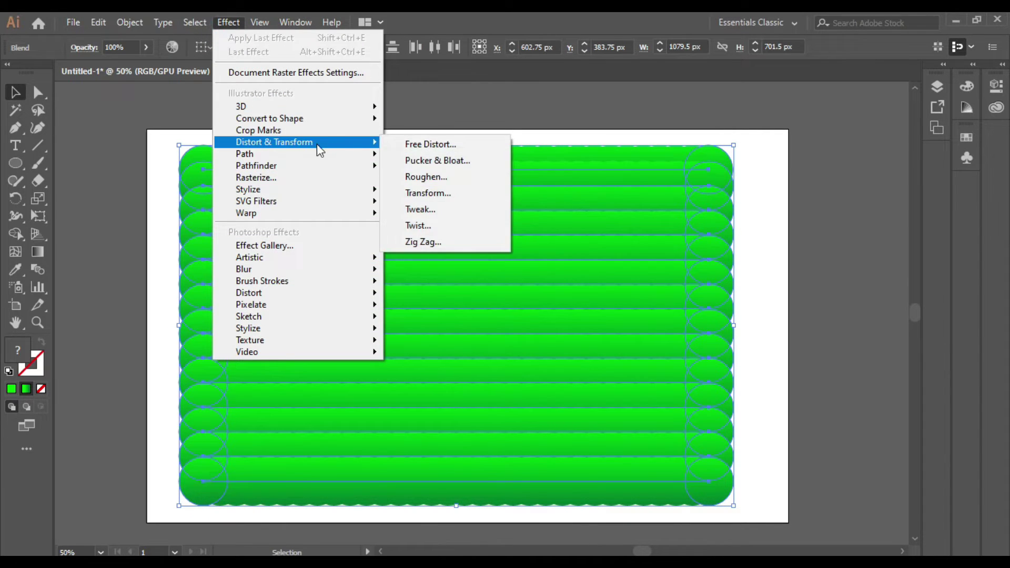
pyautogui.click(450, 178)
pyautogui.moveTo(796, 180); pyautogui.dragTo(897, 93)
pyautogui.click(696, 289)
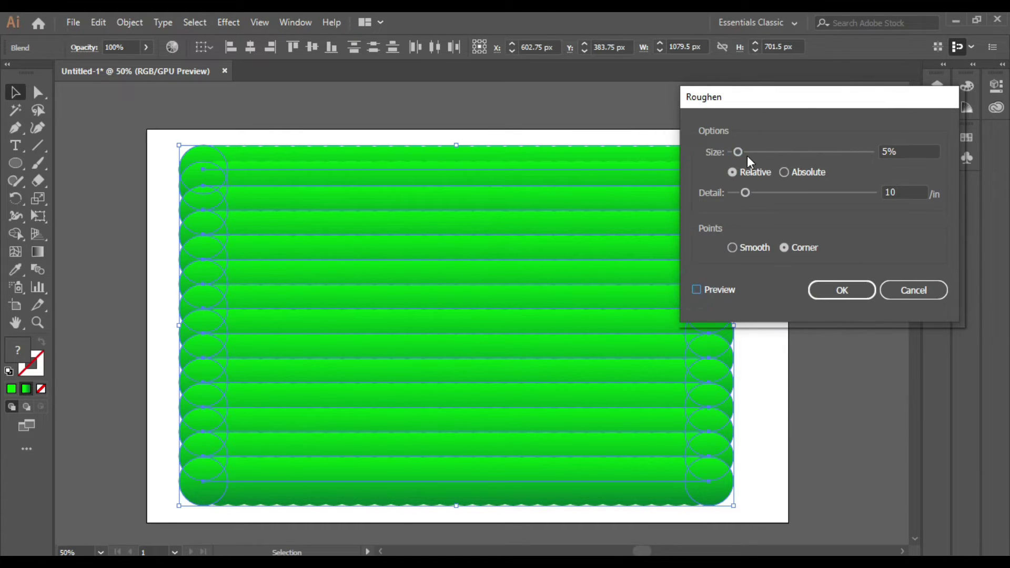
pyautogui.moveTo(740, 153); pyautogui.dragTo(837, 156)
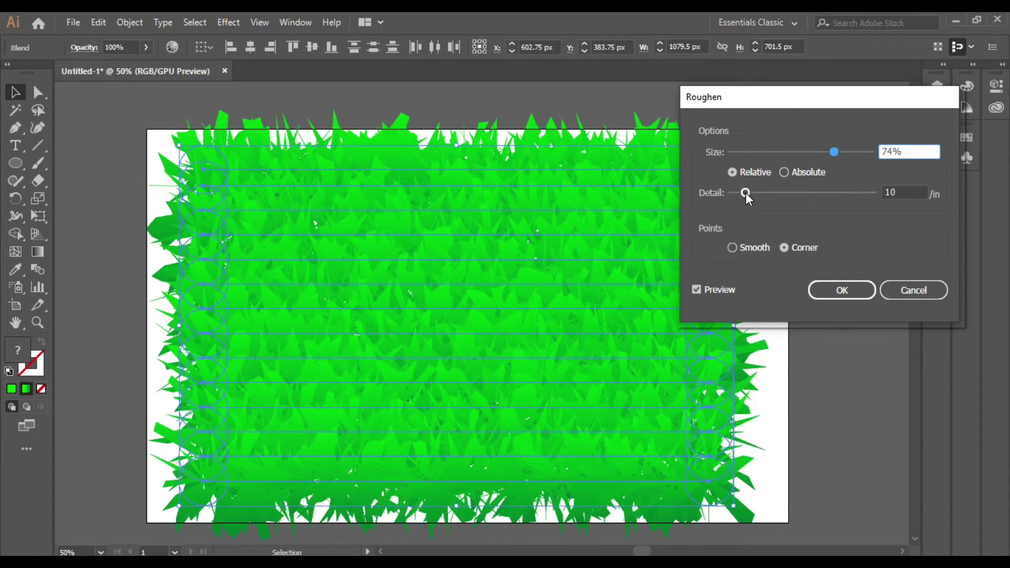
pyautogui.moveTo(746, 192); pyautogui.dragTo(829, 189)
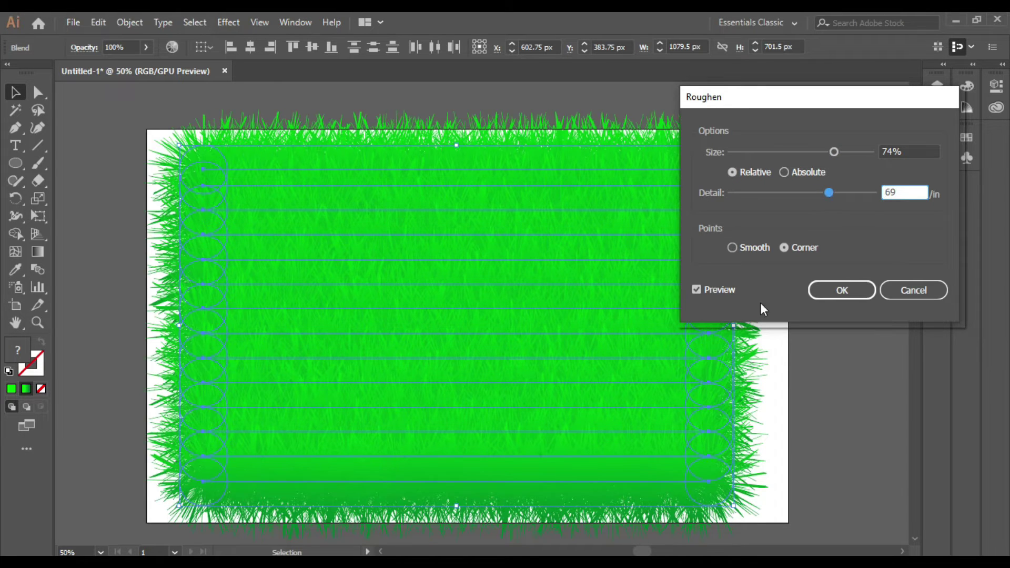
pyautogui.click(840, 193)
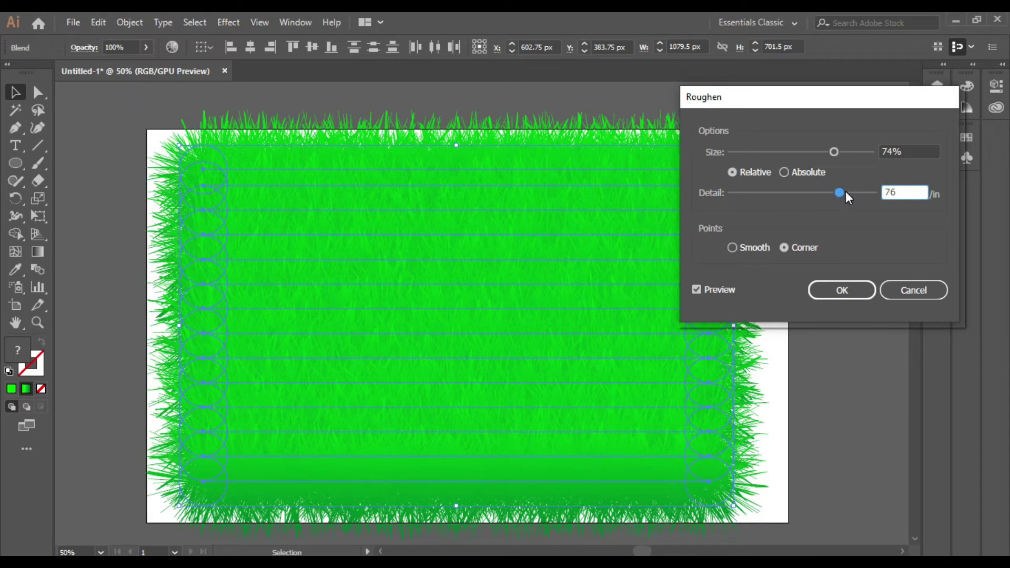
pyautogui.moveTo(833, 152); pyautogui.dragTo(822, 152)
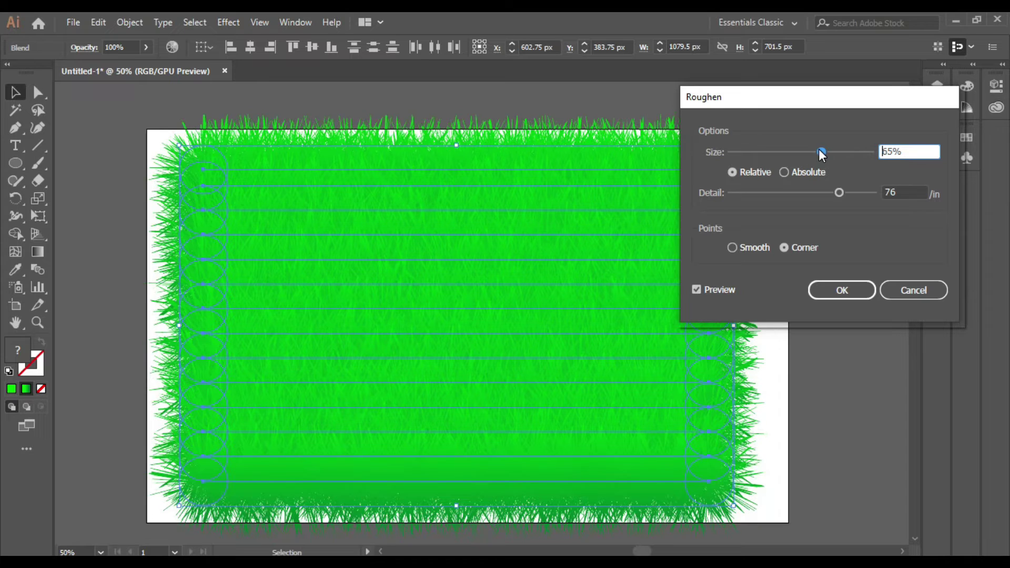
pyautogui.moveTo(821, 153); pyautogui.dragTo(818, 156)
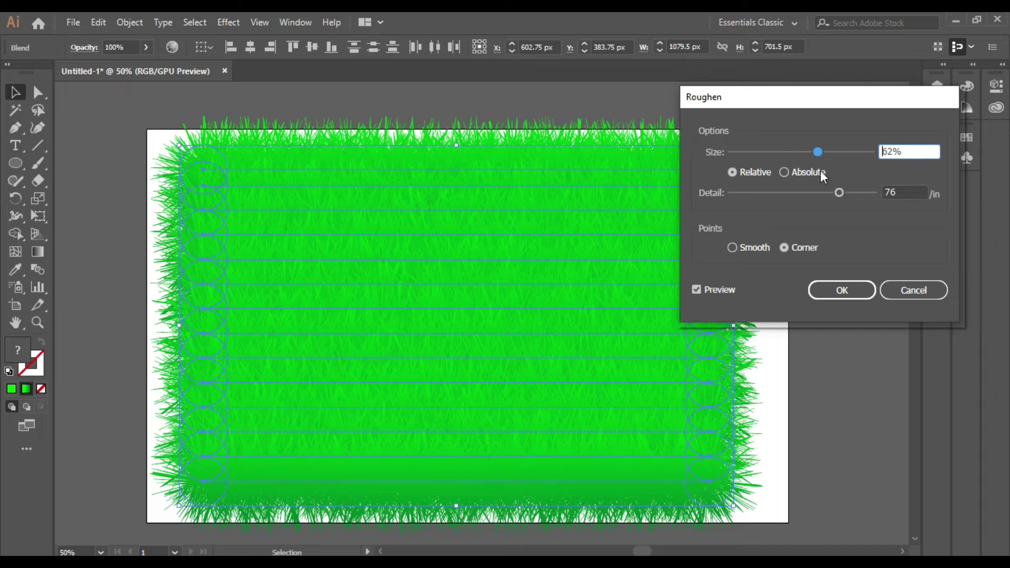
pyautogui.click(853, 289)
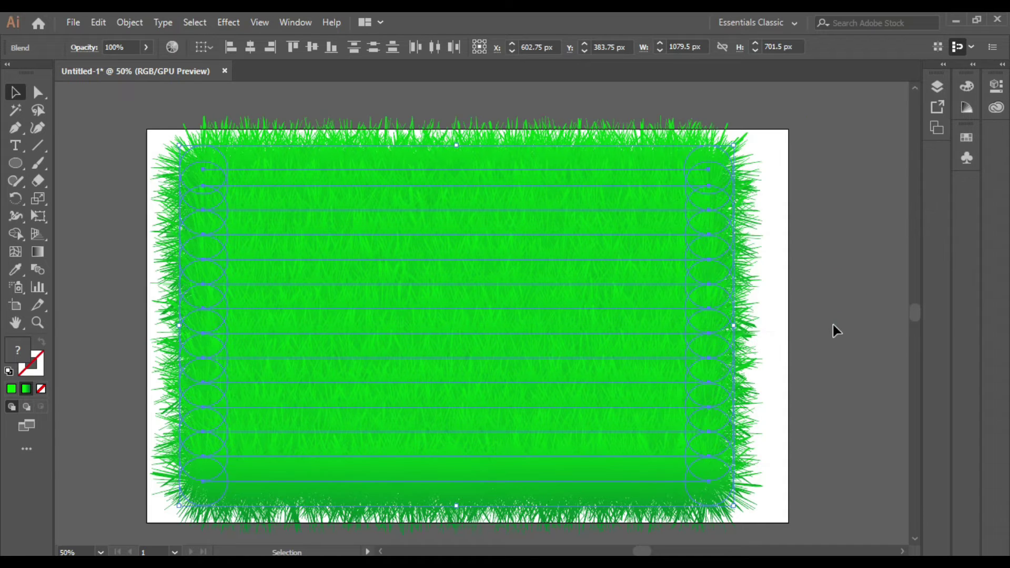
# - Reselect all the roughened rows, apply Expand Appearance to them, and deselect the artwork
pyautogui.click(129, 345)
pyautogui.click(140, 169)
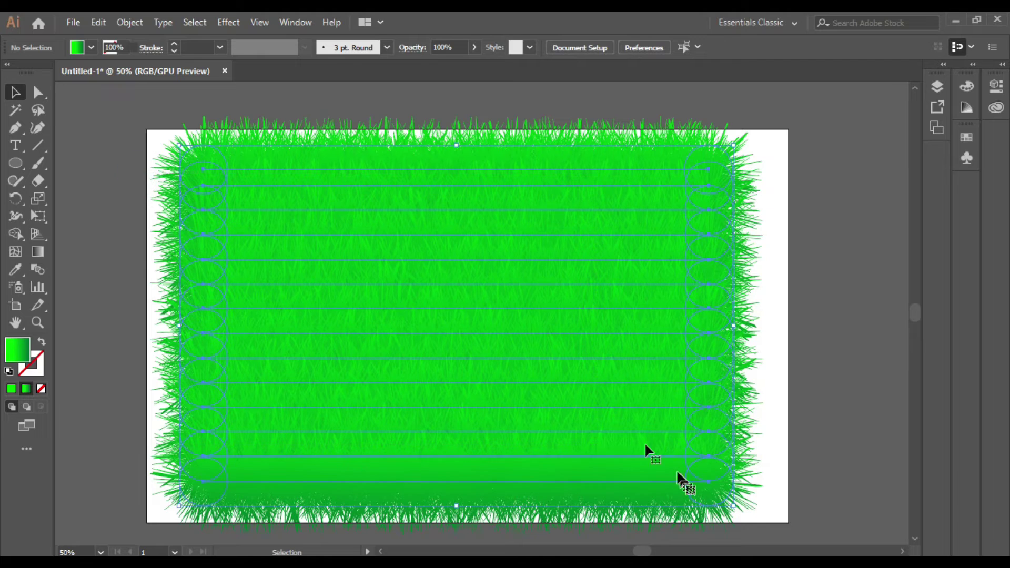
pyautogui.click(128, 22)
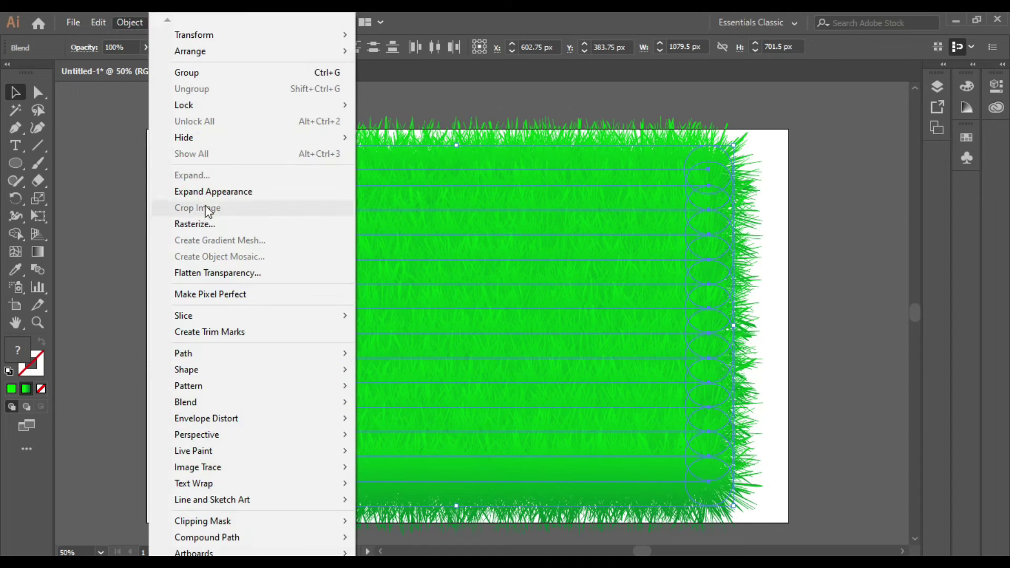
pyautogui.click(212, 191)
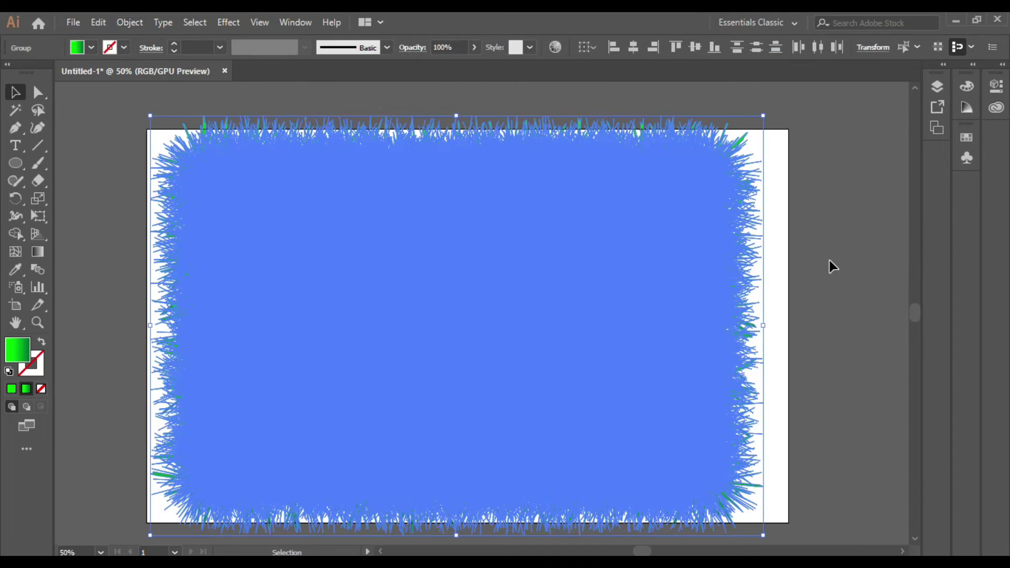
pyautogui.click(829, 261)
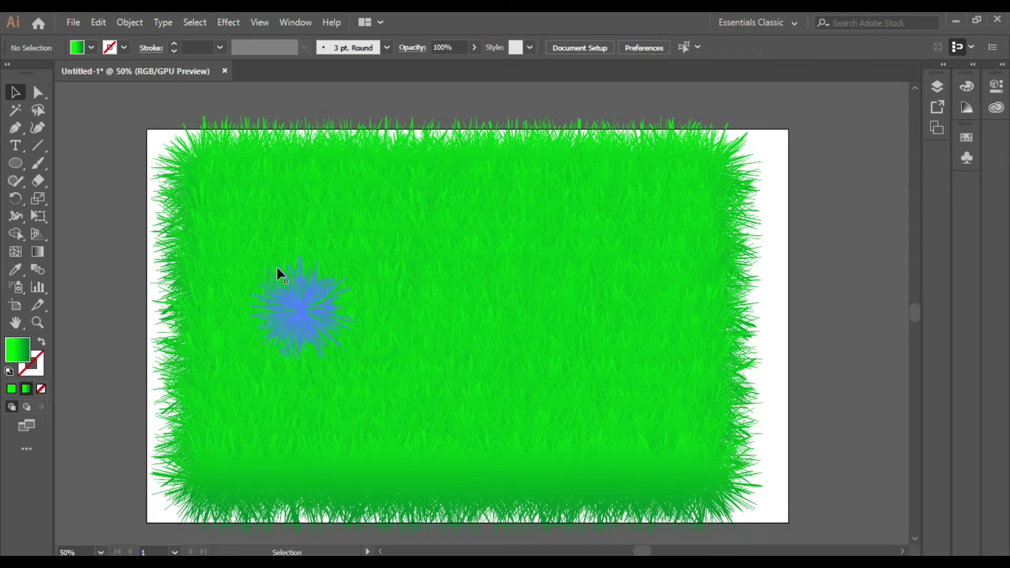
# - Group all the grass pieces and place a duplicate of the group about 1211 px to the right, beside the artboard
pyautogui.scroll(-1, 277, 268)
pyautogui.scroll(-2, 294, 262)
pyautogui.scroll(1, 473, 298)
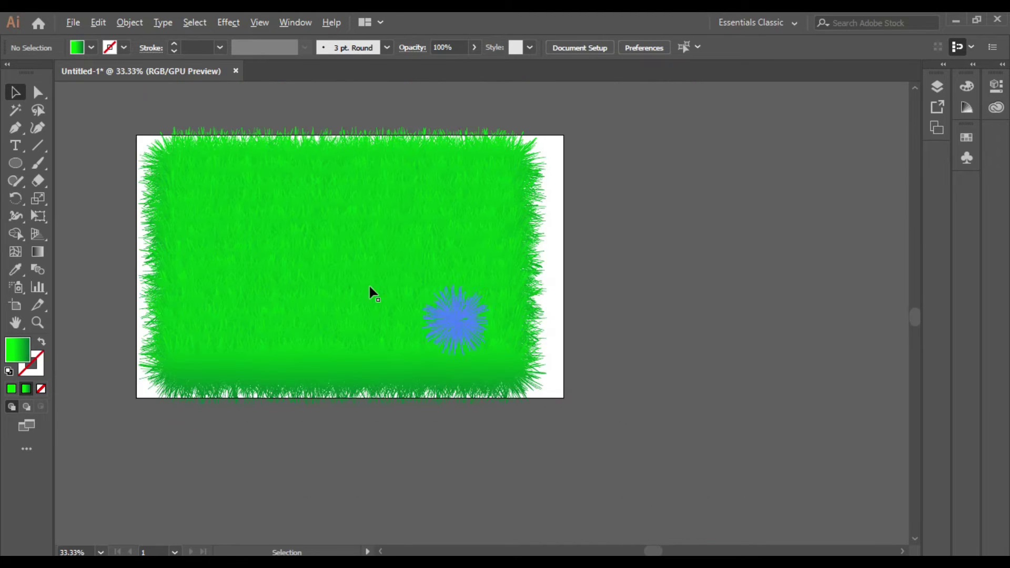
pyautogui.click(370, 290)
pyautogui.moveTo(143, 113); pyautogui.dragTo(465, 393)
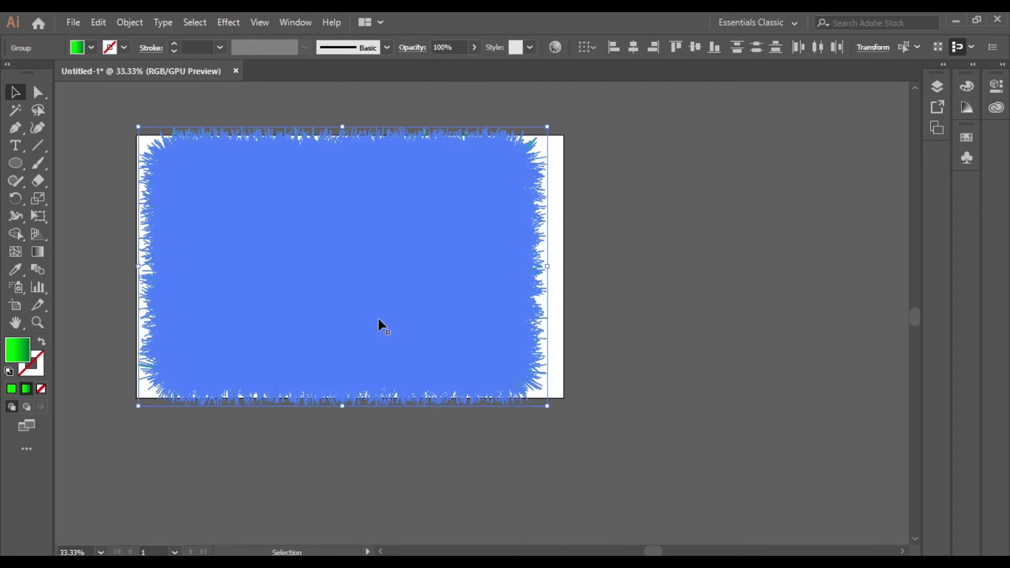
pyautogui.rightClick(357, 297)
pyautogui.click(387, 387)
pyautogui.moveTo(333, 280); pyautogui.dragTo(749, 284)
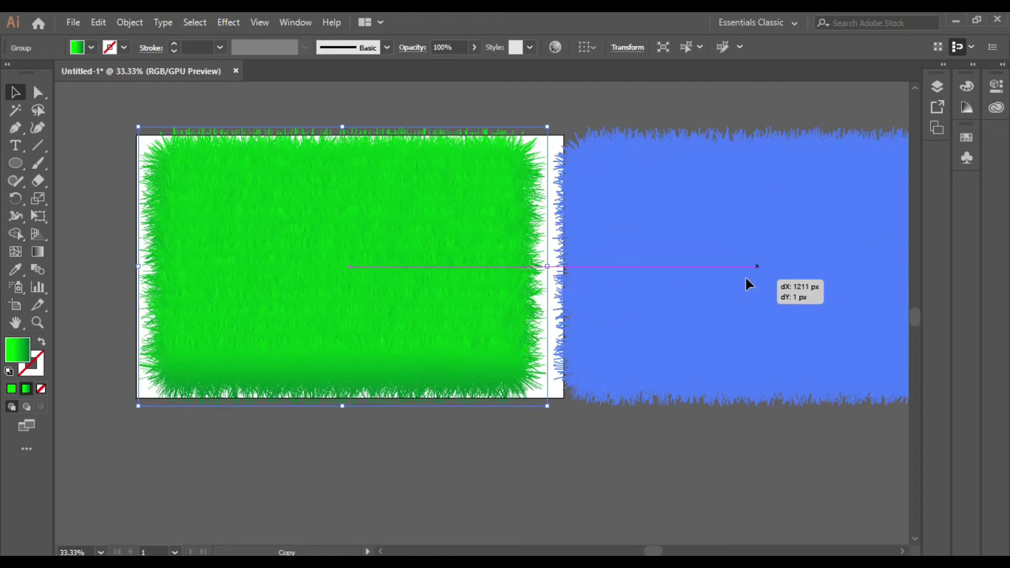
pyautogui.moveTo(648, 494); pyautogui.dragTo(647, 494)
pyautogui.click(455, 430)
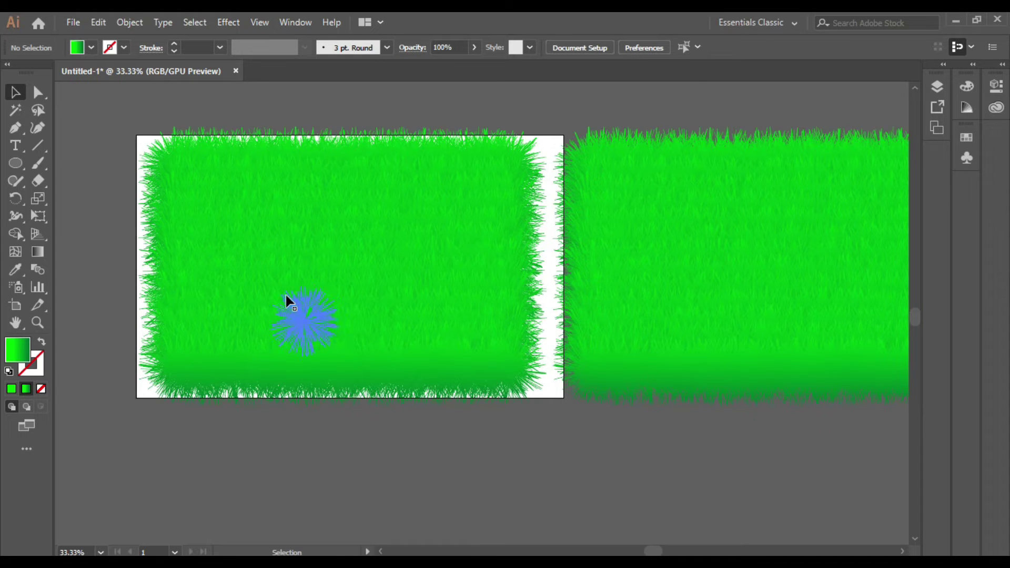
# - Add the point text GRASS in the empty area above the artboard
pyautogui.scroll(2, 285, 295)
pyautogui.scroll(3, 331, 315)
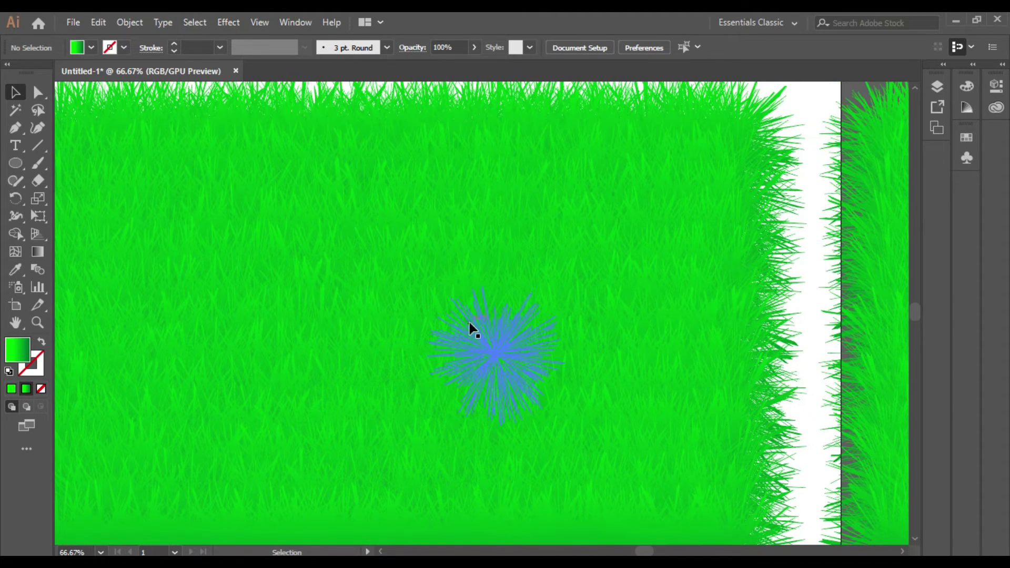
pyautogui.moveTo(473, 329); pyautogui.dragTo(535, 300)
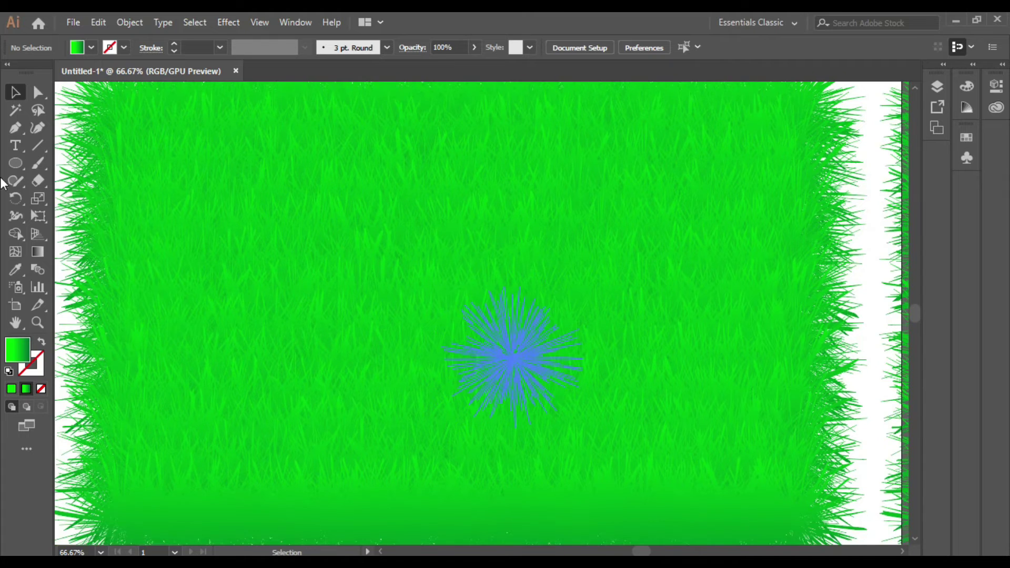
pyautogui.click(12, 149)
pyautogui.hotkey('ctrl', '-')
pyautogui.hotkey('ctrl', '-')
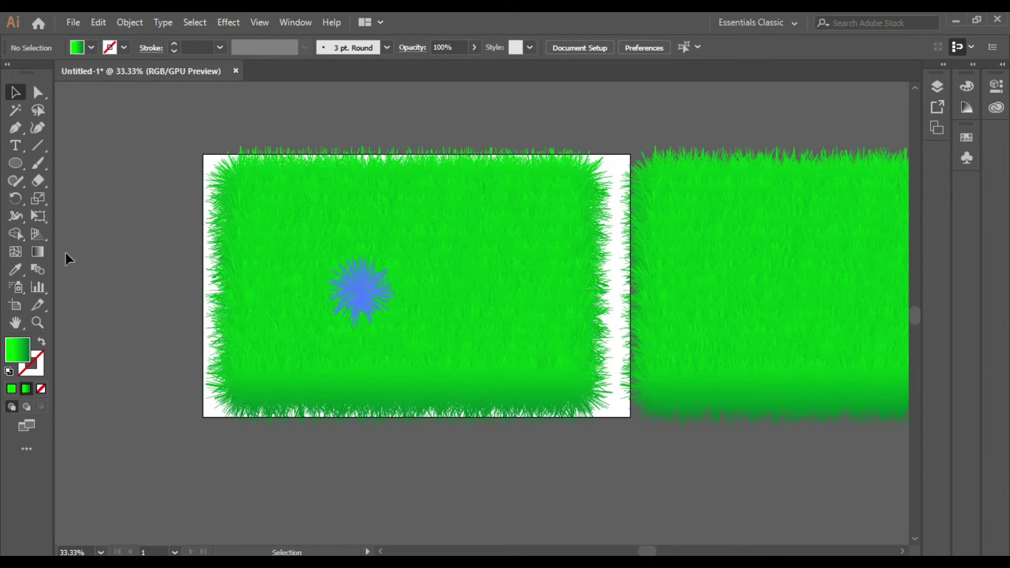
pyautogui.click(15, 145)
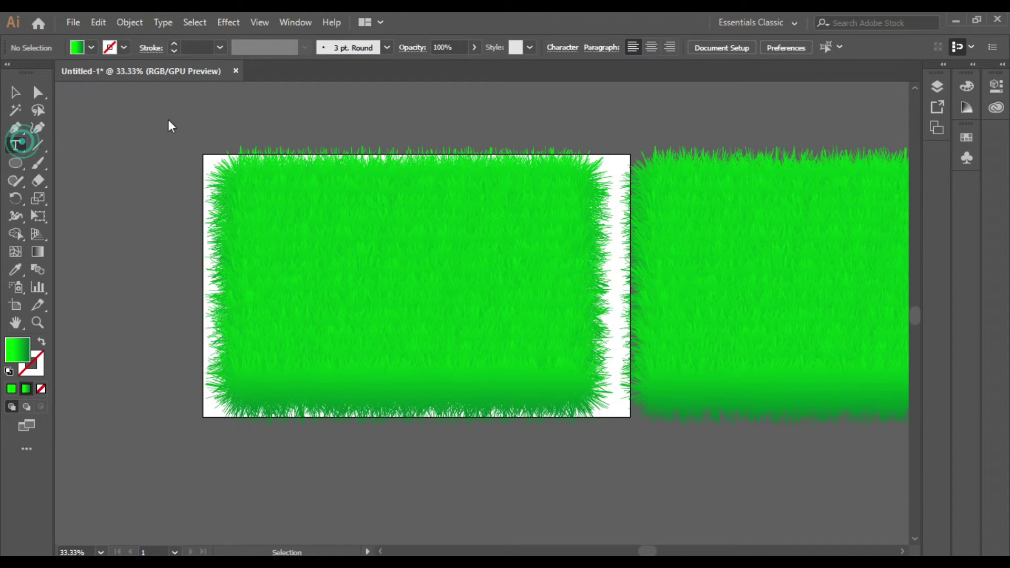
pyautogui.click(296, 111)
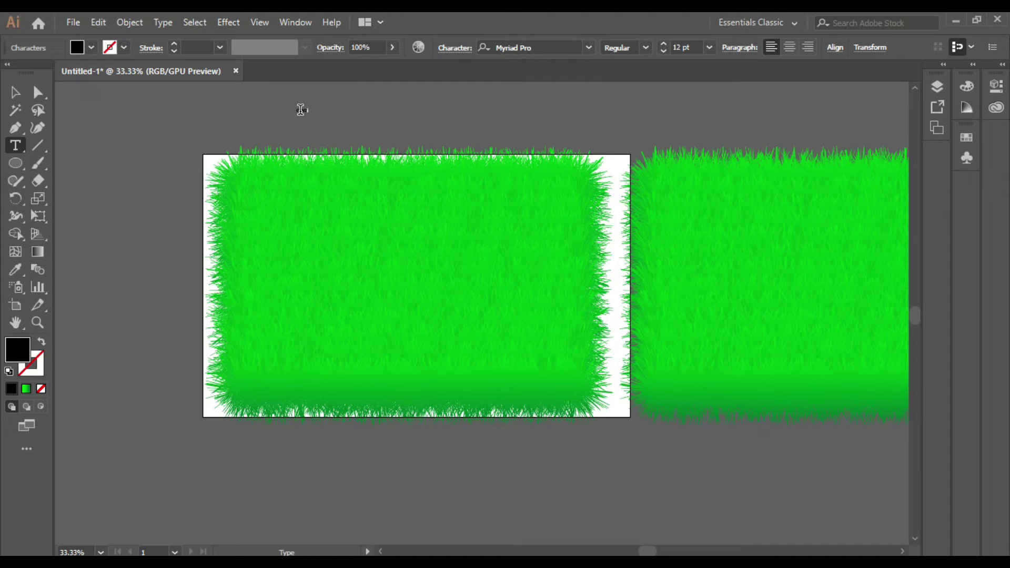
pyautogui.scroll(1, 169, 112)
pyautogui.click(15, 92)
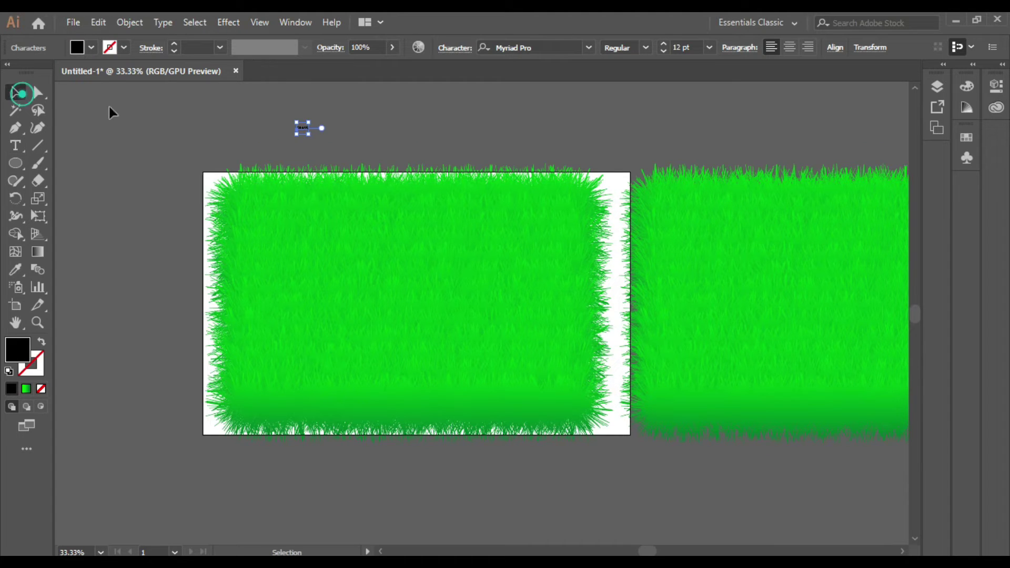
# - Enlarge the GRASS text to about 344 pt and position it across the middle of the grass patch on the artboard
pyautogui.moveTo(311, 135); pyautogui.dragTo(560, 301)
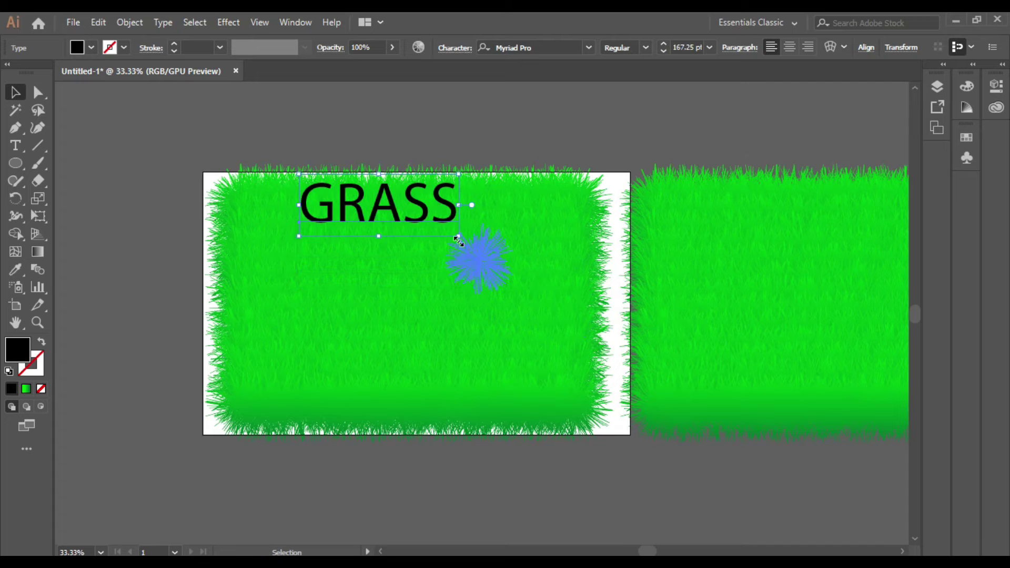
pyautogui.moveTo(458, 235); pyautogui.dragTo(572, 349)
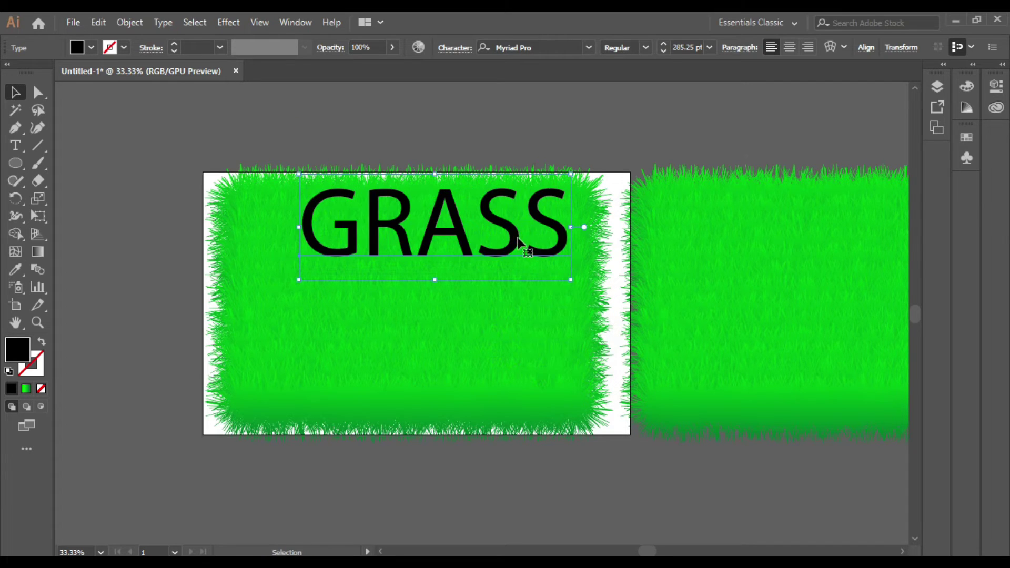
pyautogui.moveTo(492, 279); pyautogui.dragTo(457, 339)
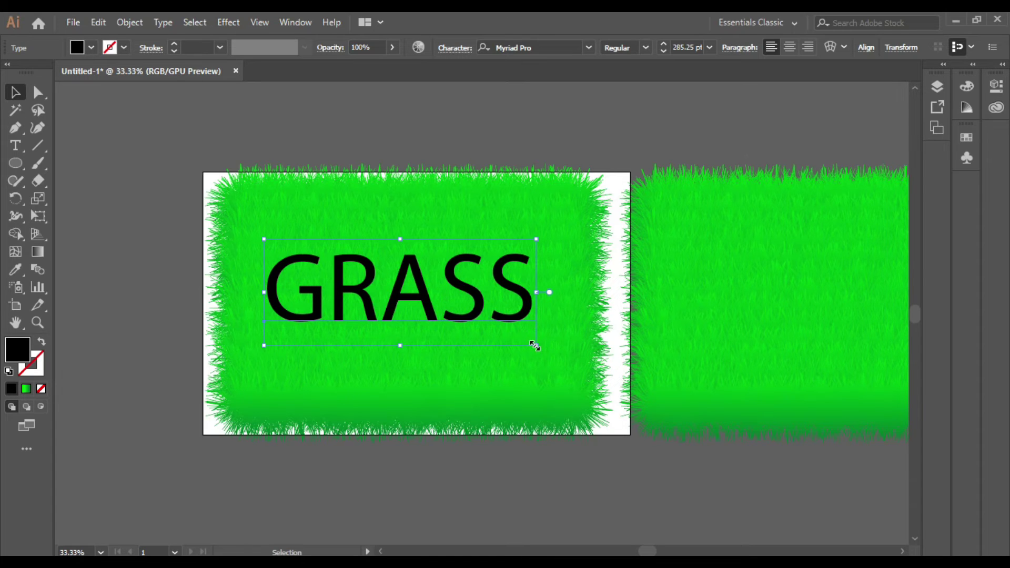
pyautogui.moveTo(534, 345); pyautogui.dragTo(573, 402)
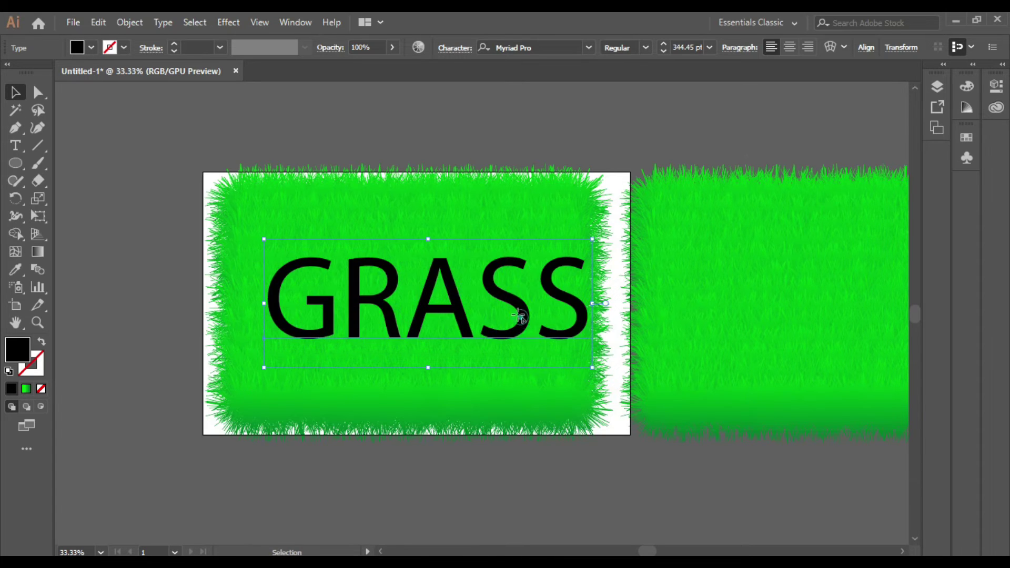
pyautogui.moveTo(518, 316); pyautogui.dragTo(502, 306)
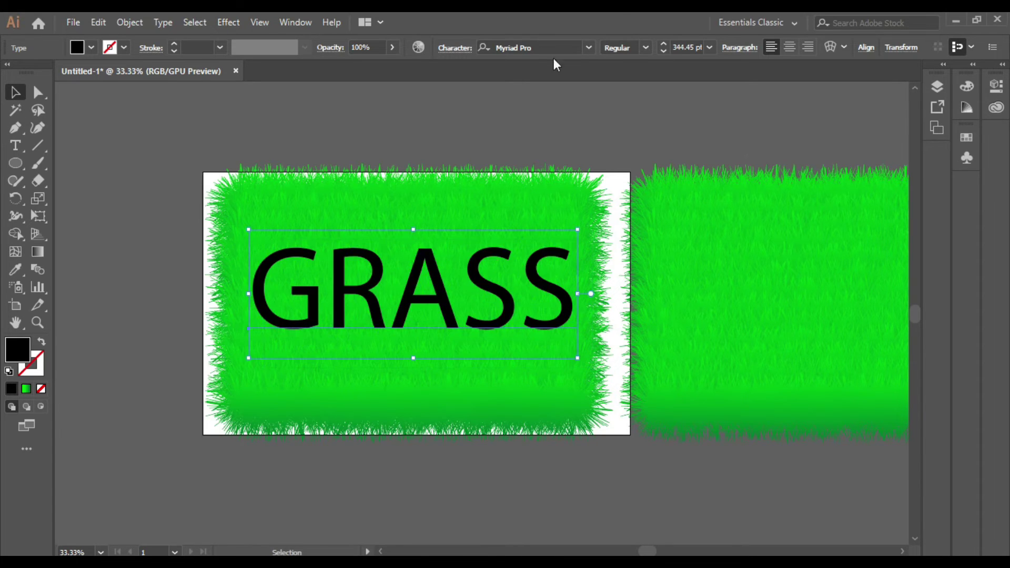
# - Change the GRASS text's font to Indigo Regular, then stretch it taller to about 552 pt and fit it over the upper grass patch
pyautogui.click(589, 47)
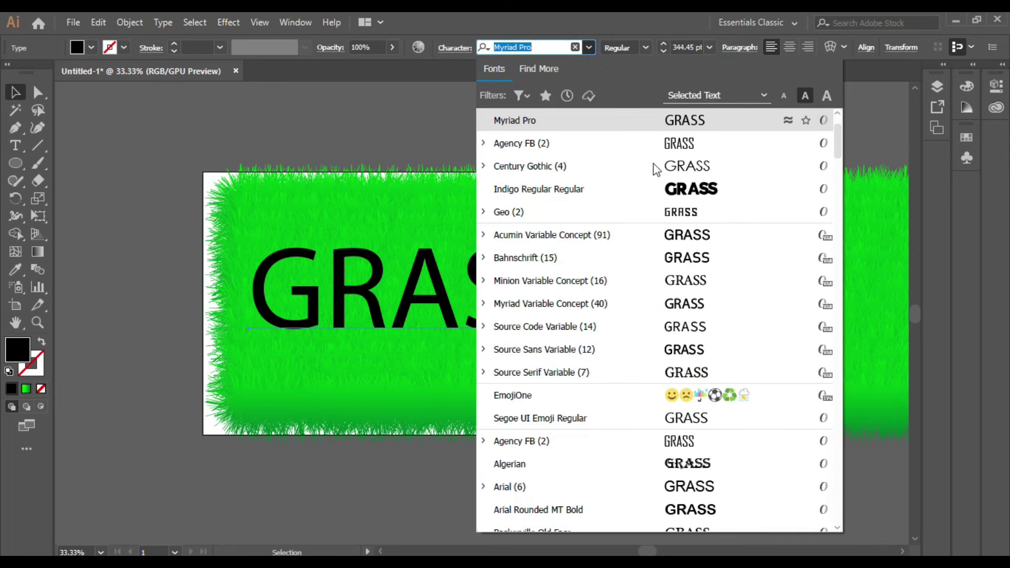
pyautogui.click(667, 201)
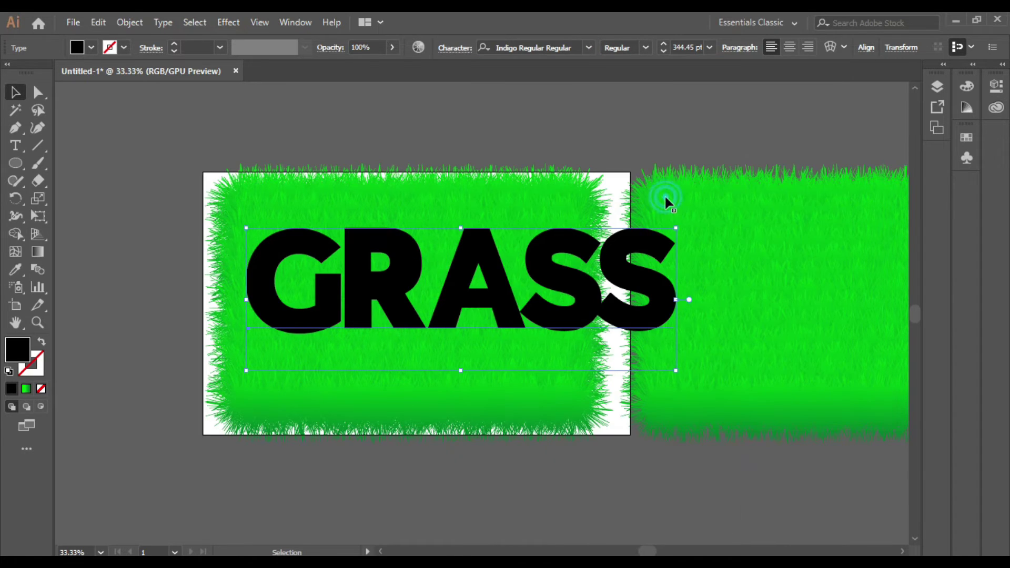
pyautogui.moveTo(677, 231); pyautogui.dragTo(607, 254)
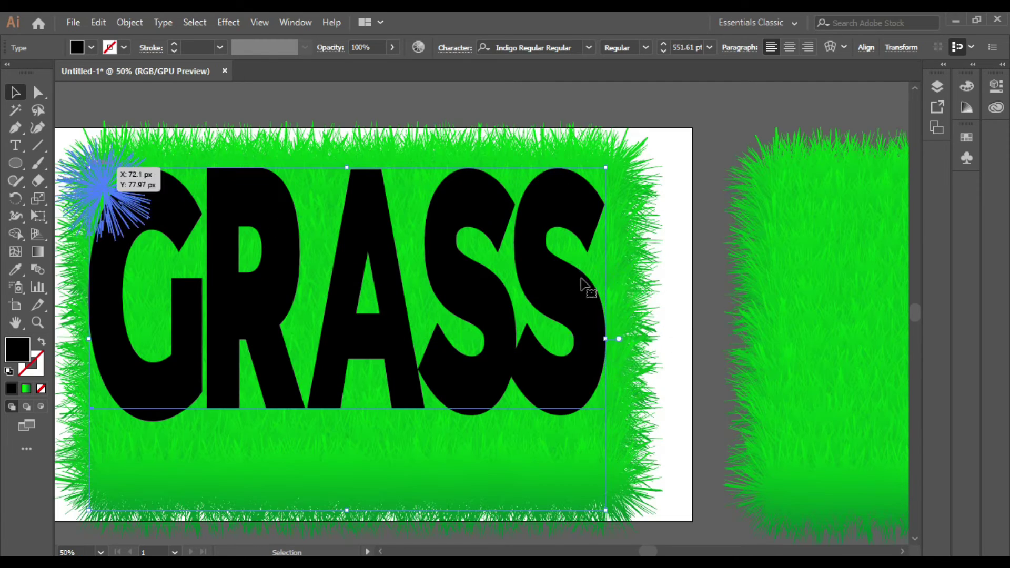
pyautogui.moveTo(84, 174); pyautogui.dragTo(88, 168)
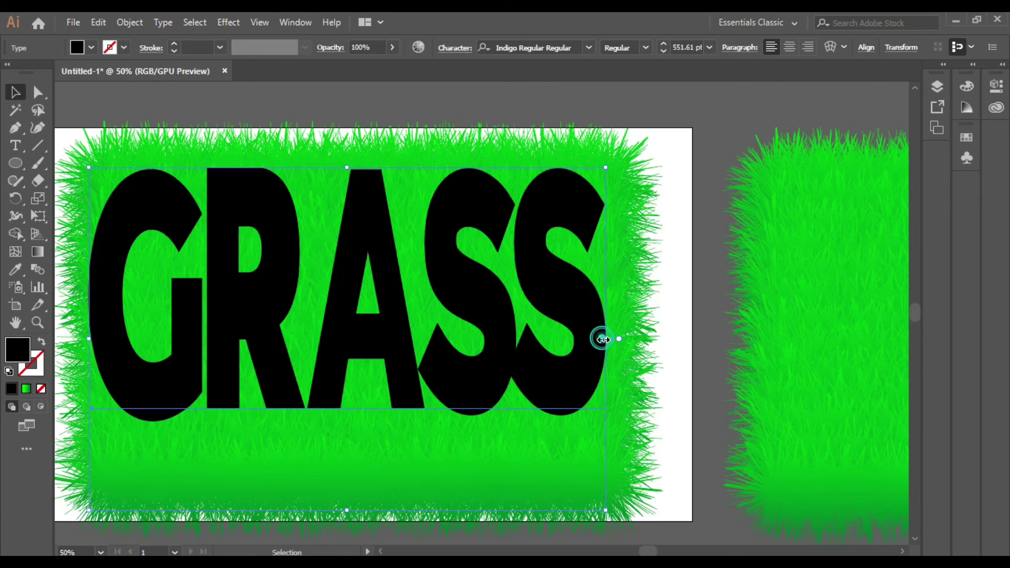
pyautogui.moveTo(600, 338); pyautogui.dragTo(602, 338)
pyautogui.moveTo(513, 328); pyautogui.dragTo(503, 293)
# - Make a clipping mask from the GRASS text and the grass group beneath it so the grass fills the letters
pyautogui.click(726, 351)
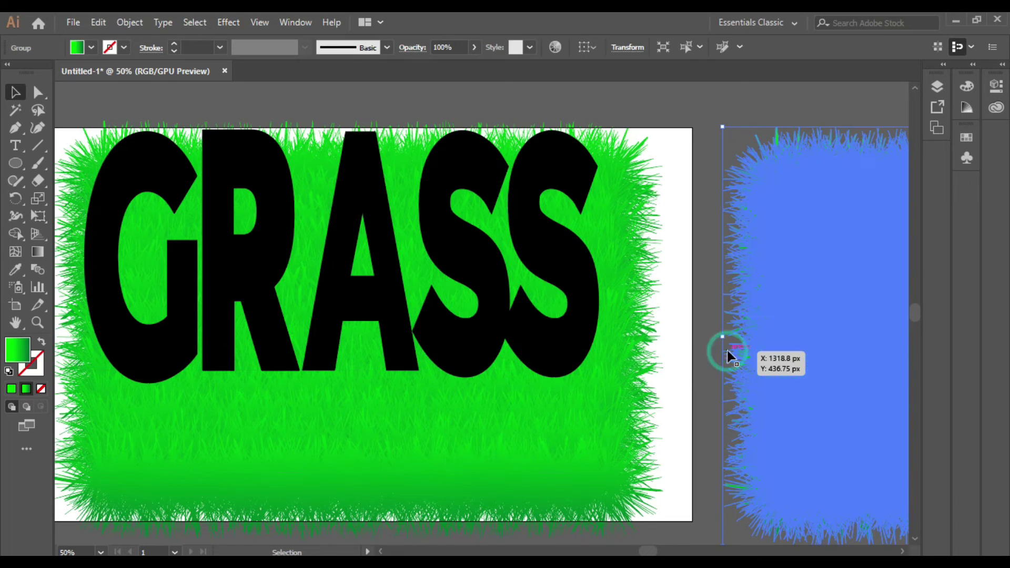
pyautogui.click(703, 118)
pyautogui.moveTo(624, 414); pyautogui.dragTo(591, 445)
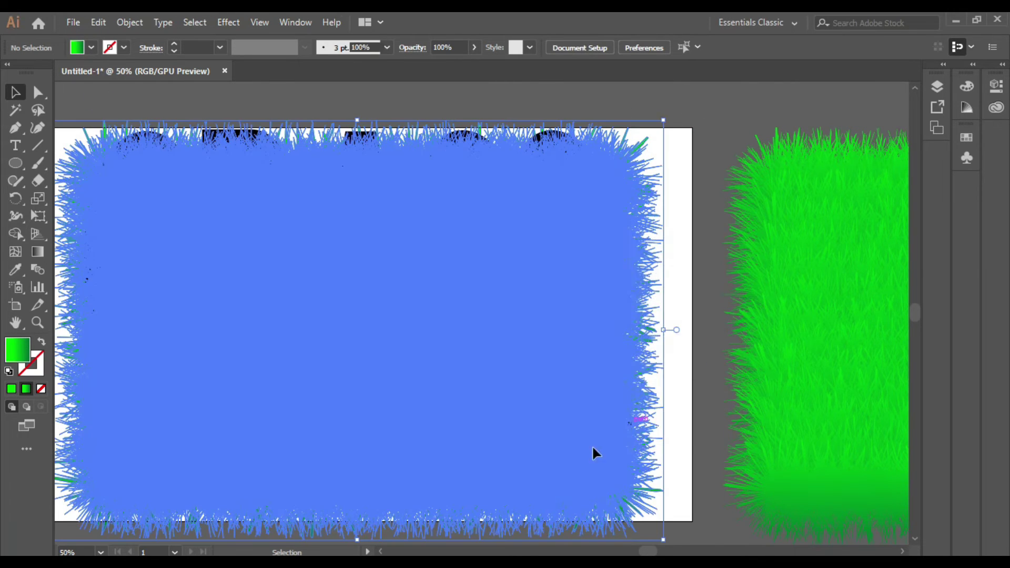
pyautogui.rightClick(585, 449)
pyautogui.click(635, 337)
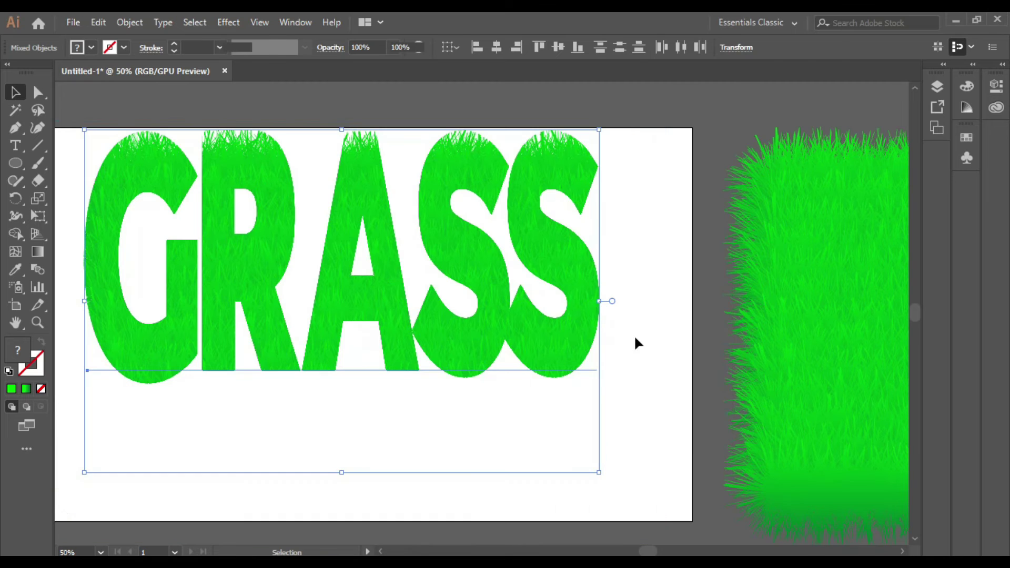
# - Scale the grass-filled GRASS text down to 669 × 446 px and place it in the artboard's left half, at about X 336.5, Y 336 px
pyautogui.click(641, 105)
pyautogui.moveTo(524, 273); pyautogui.dragTo(601, 311)
pyautogui.click(627, 301)
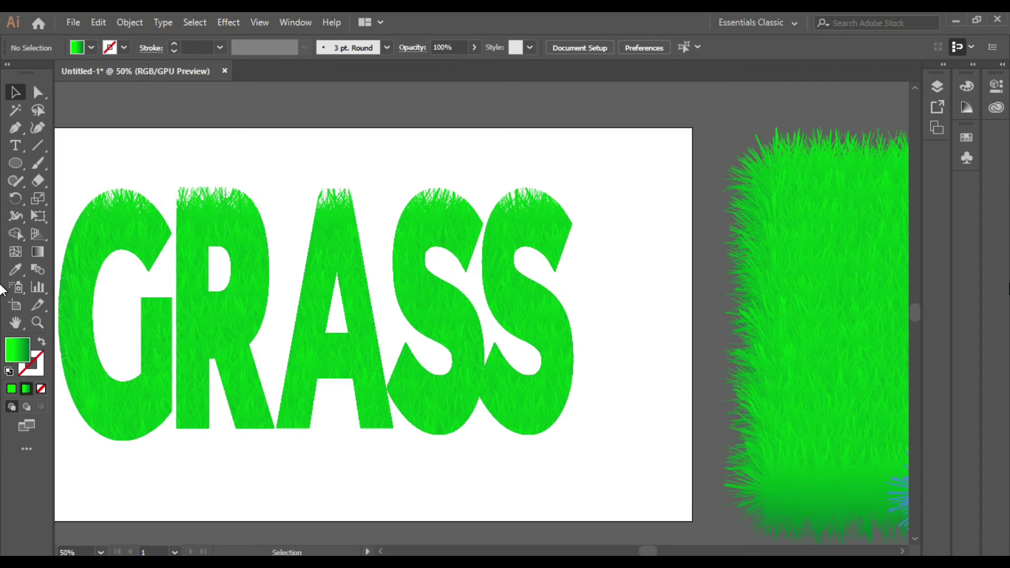
pyautogui.click(332, 377)
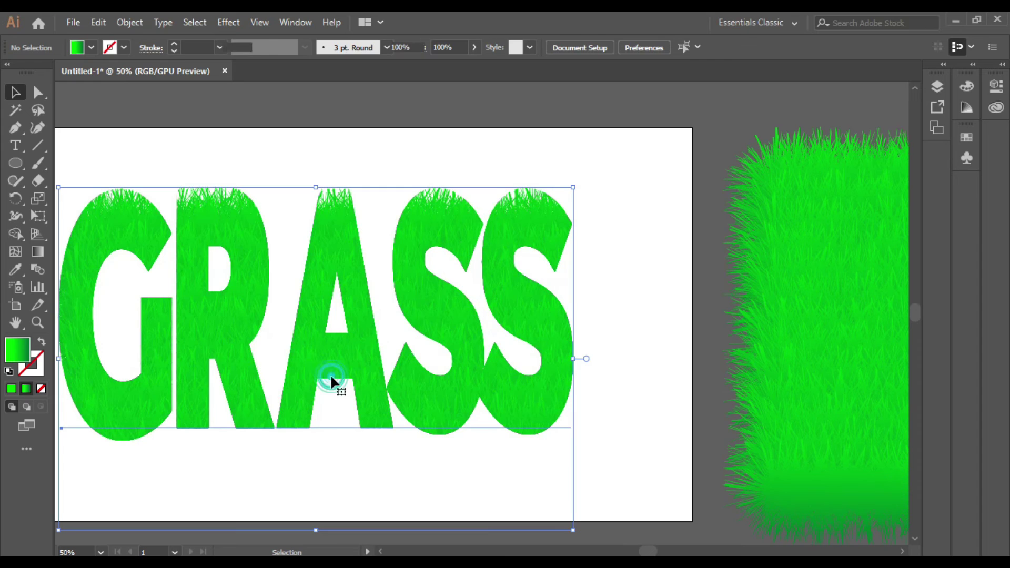
pyautogui.moveTo(573, 190); pyautogui.dragTo(402, 301)
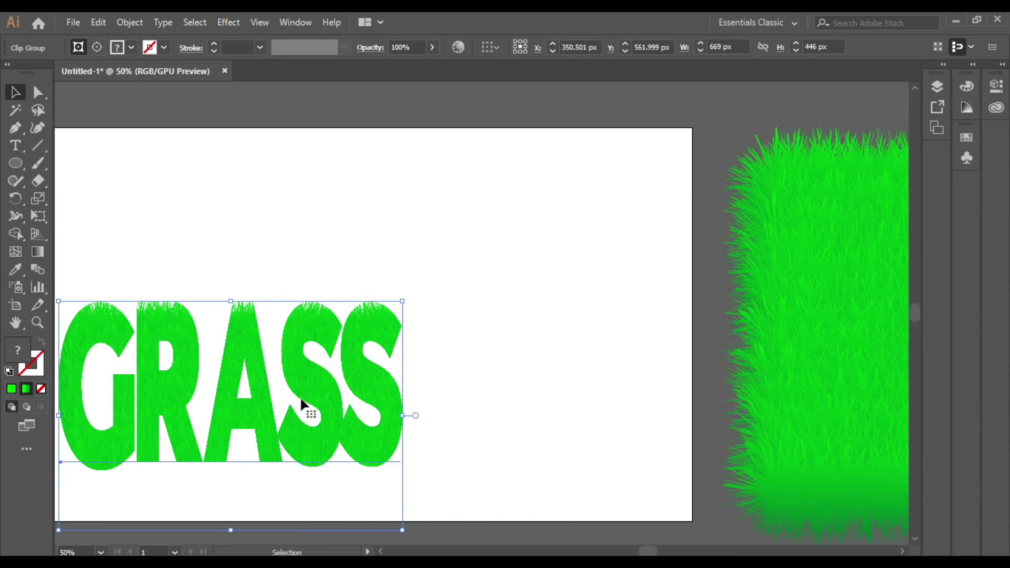
pyautogui.moveTo(312, 371); pyautogui.dragTo(304, 256)
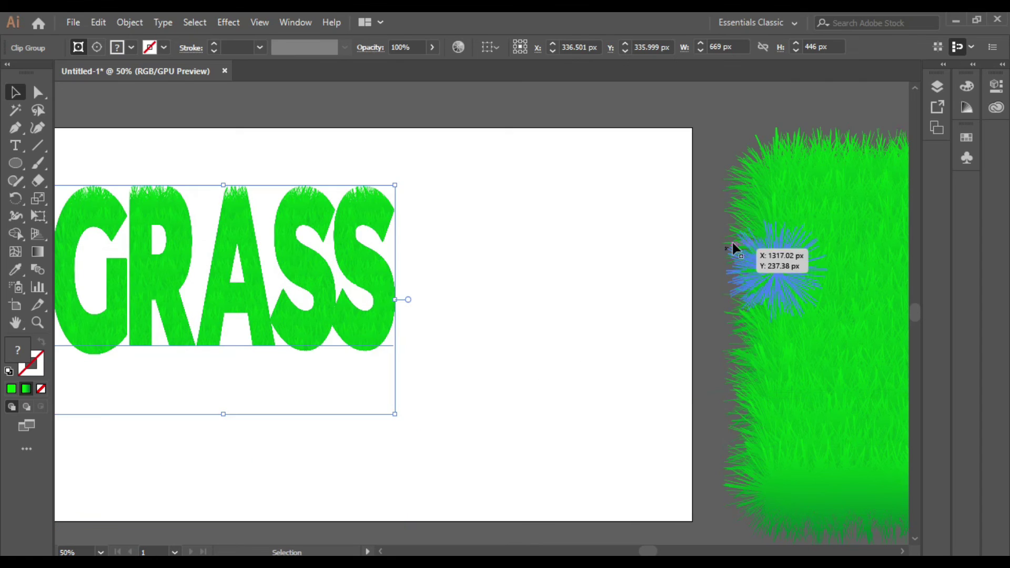
# - Shrink the duplicate grass patch beside the artboard and place it on the artboard just right of the GRASS text, level with the letters
pyautogui.click(812, 279)
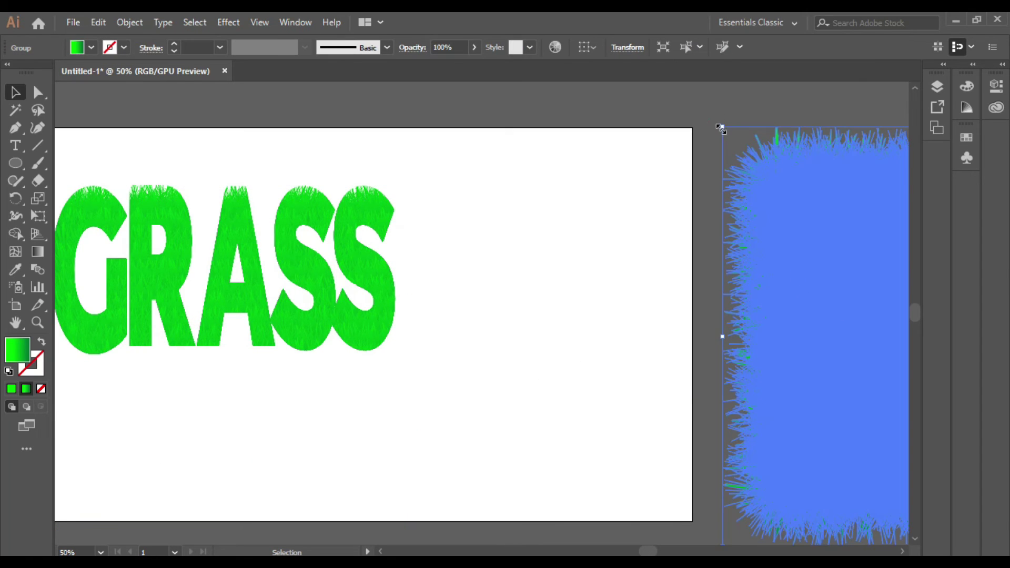
pyautogui.moveTo(721, 128); pyautogui.dragTo(766, 153)
pyautogui.moveTo(568, 430); pyautogui.dragTo(586, 288)
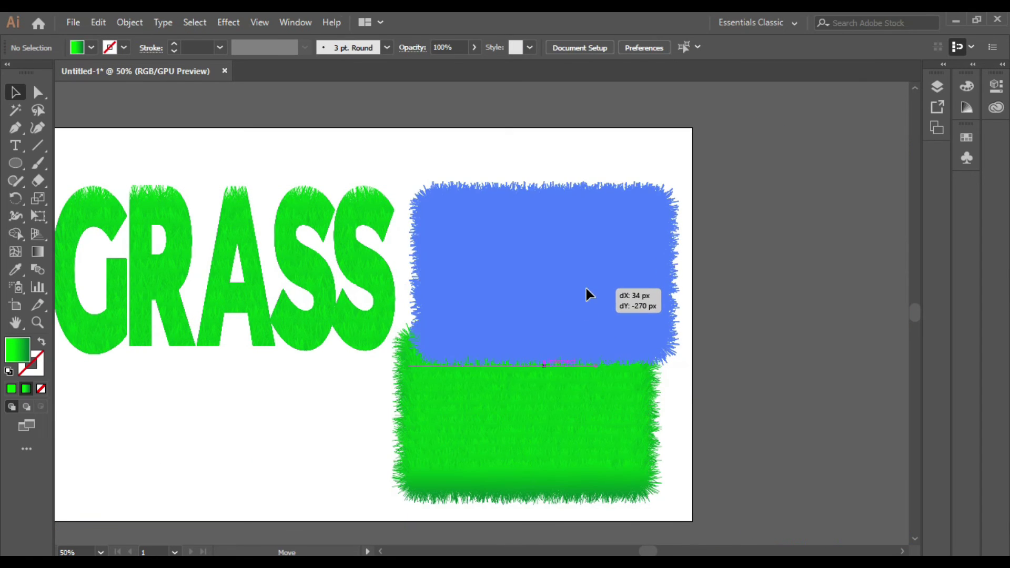
pyautogui.click(786, 422)
pyautogui.moveTo(257, 438); pyautogui.dragTo(336, 445)
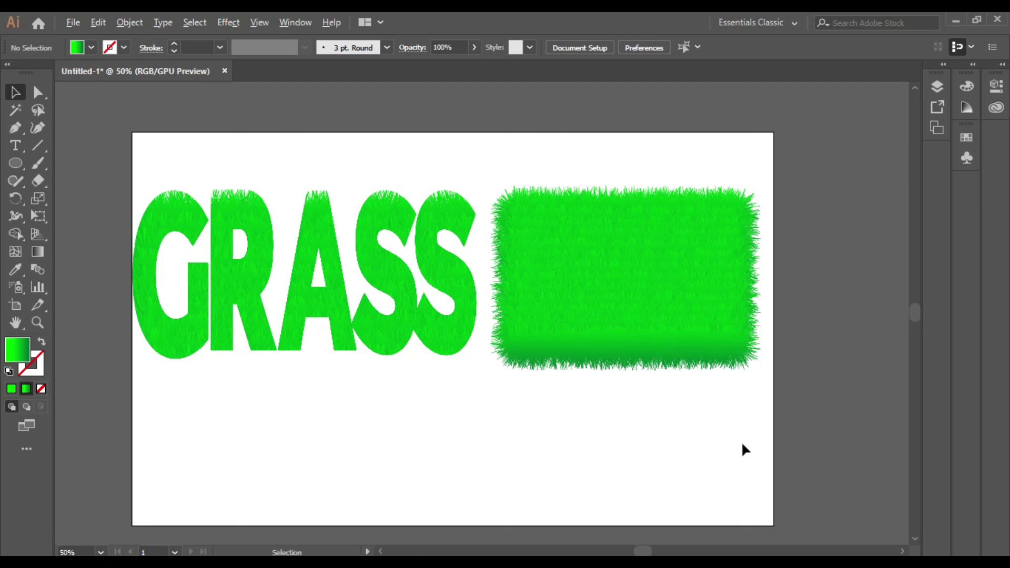
pyautogui.scroll(2, 490, 452)
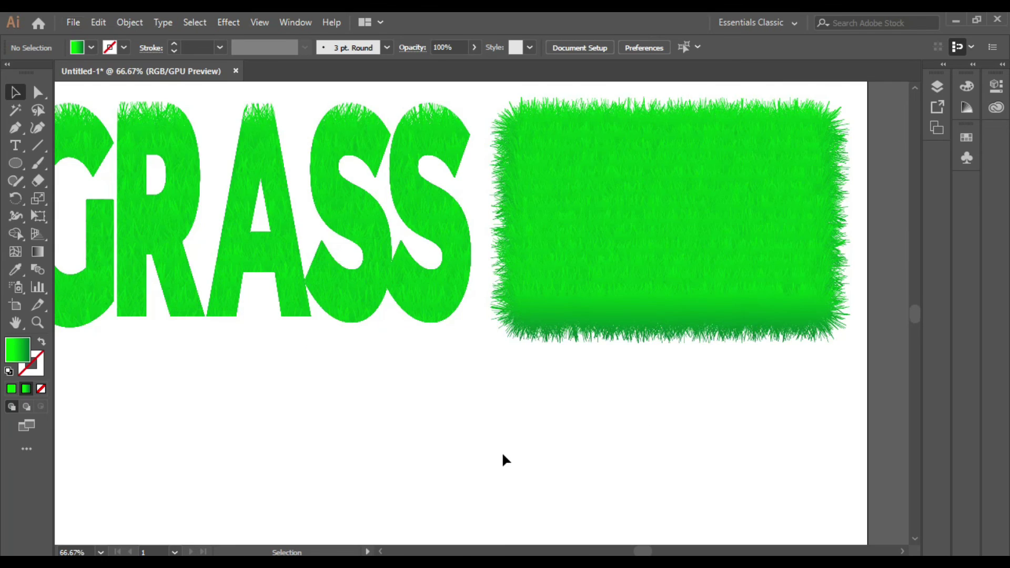
pyautogui.scroll(-1, 502, 456)
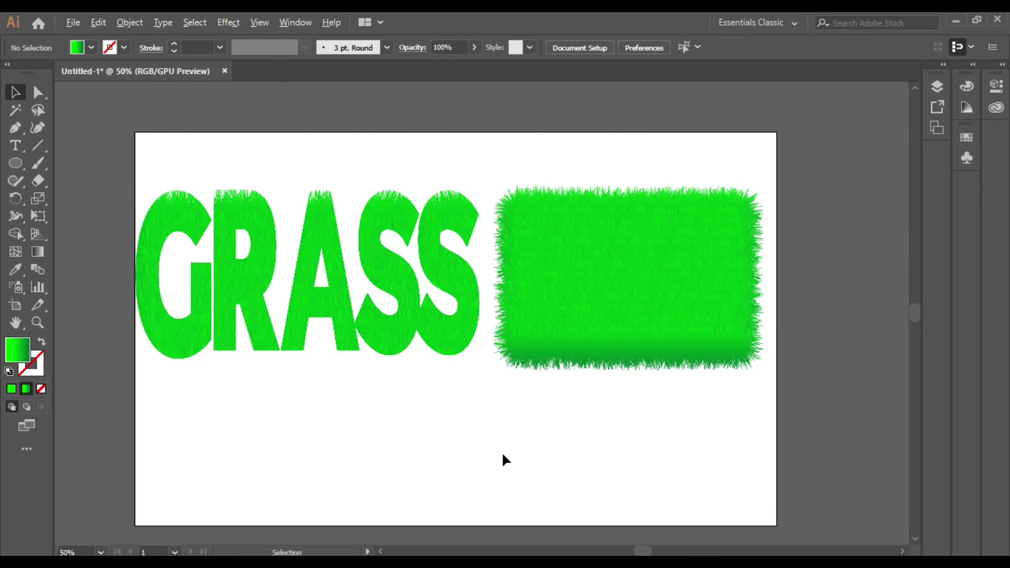
pyautogui.scroll(1, 503, 456)
pyautogui.scroll(-1, 509, 392)
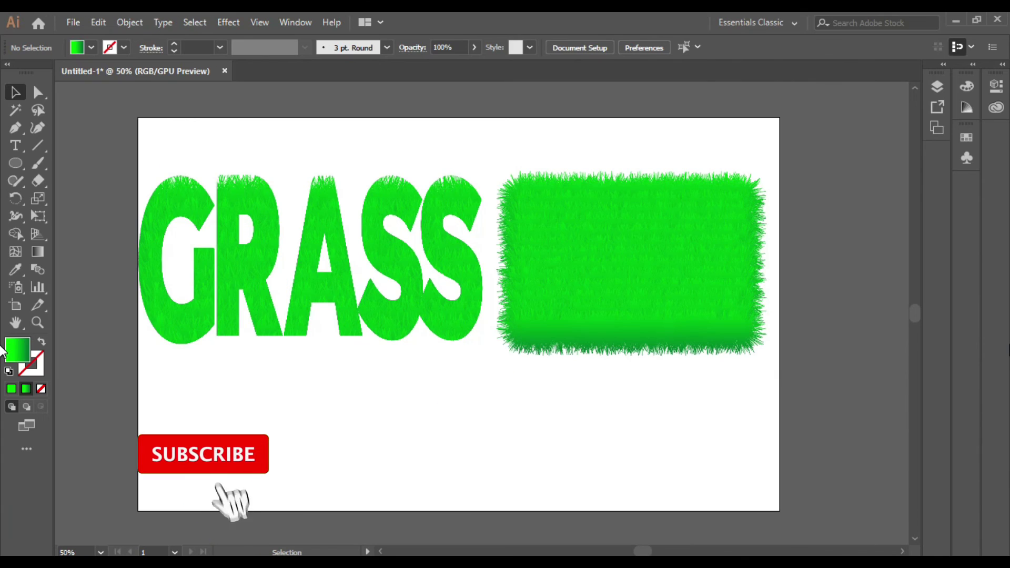